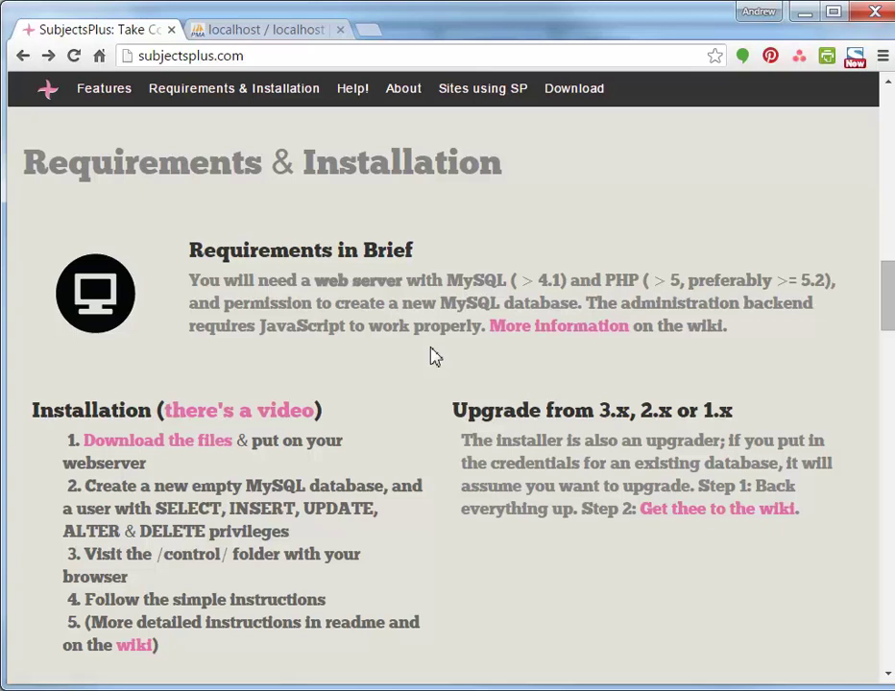
# Go to the site's Download section and open the version 4.x releases page on GitHub
pyautogui.click(570, 95)
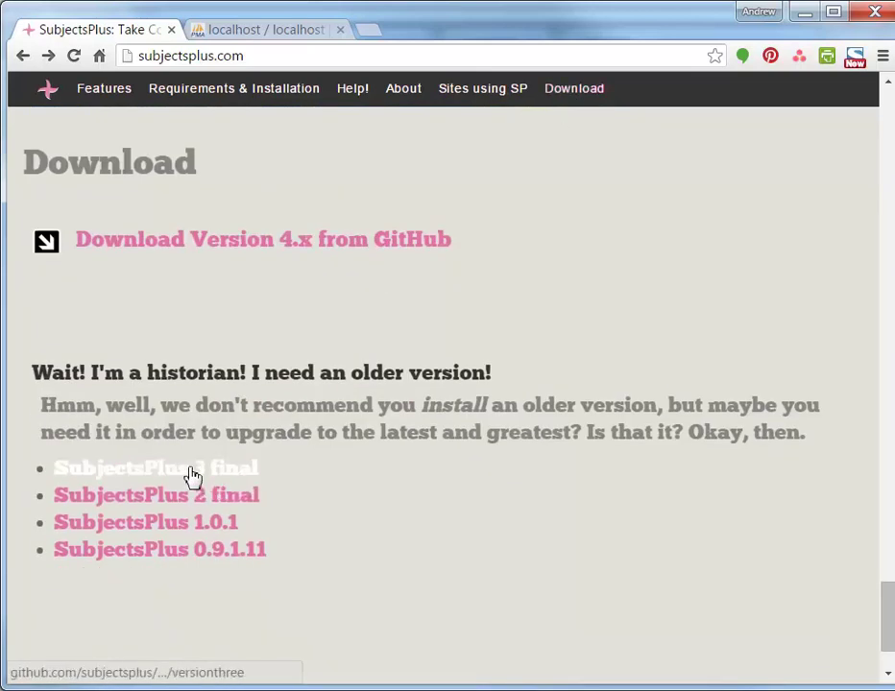
pyautogui.click(245, 255)
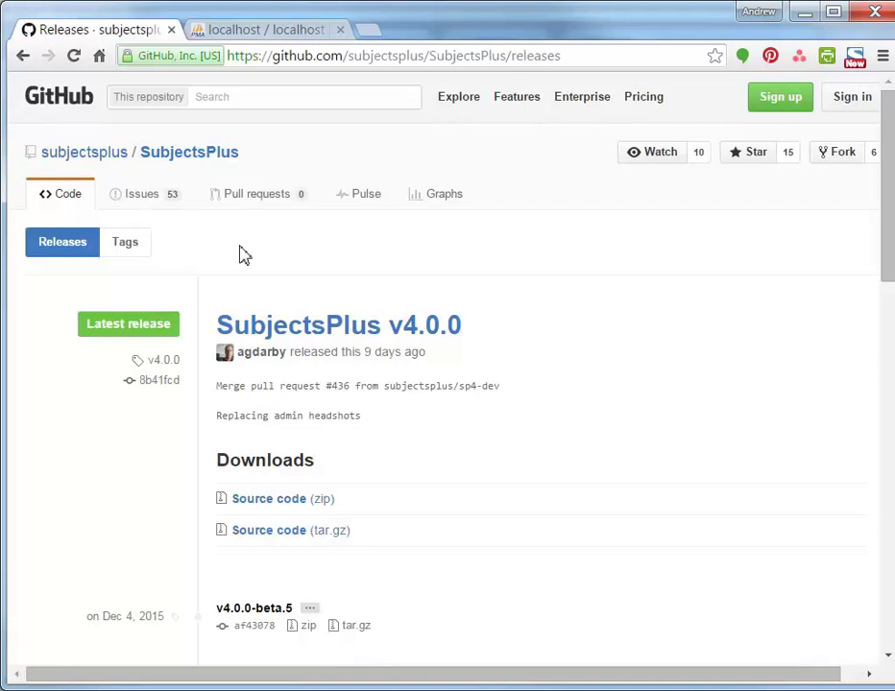
# Open the SubjectsPlus repository page and check its branch list, staying on master
pyautogui.click(191, 161)
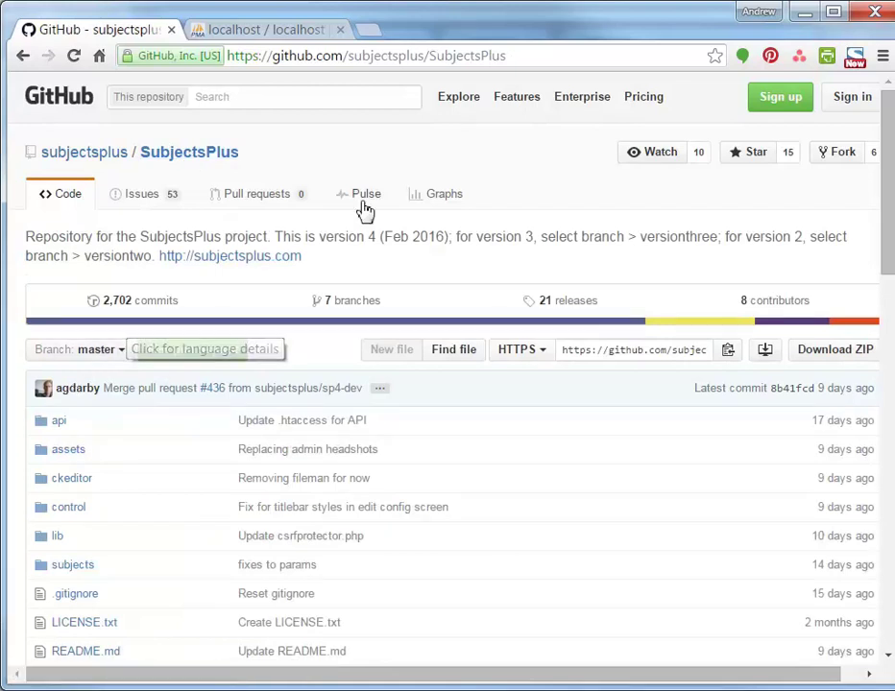
pyautogui.click(514, 60)
pyautogui.click(514, 59)
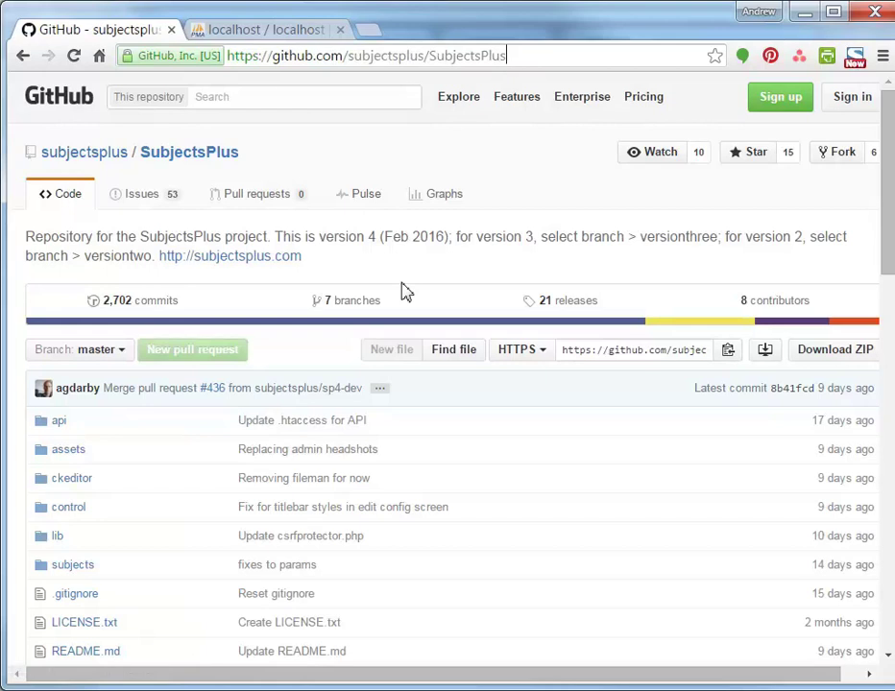
pyautogui.click(120, 355)
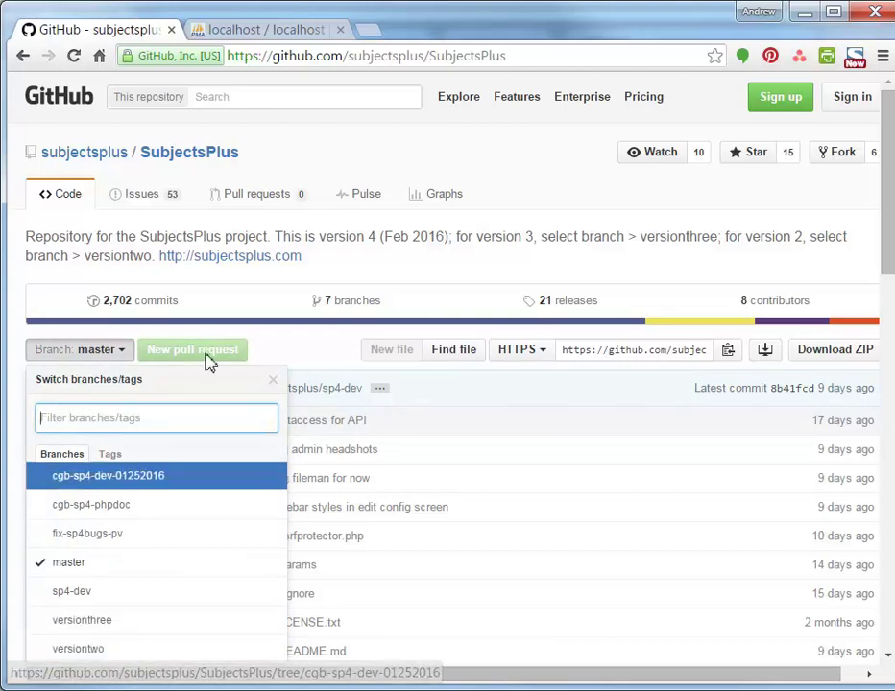
pyautogui.click(219, 306)
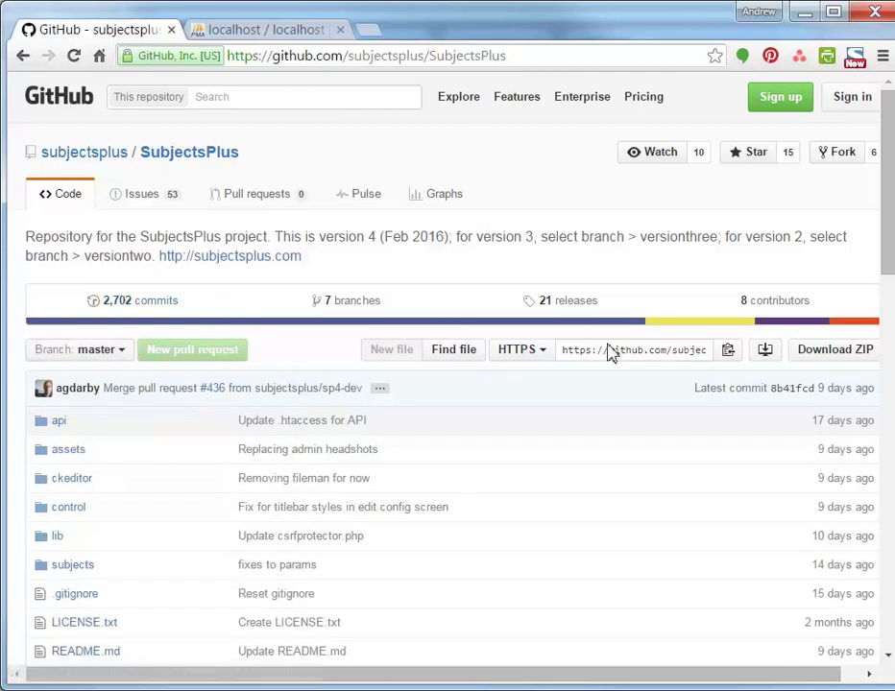
# Check the clone URL and download the master branch as SubjectsPlus-master.zip
pyautogui.click(623, 357)
pyautogui.doubleClick(622, 357)
pyautogui.click(642, 357)
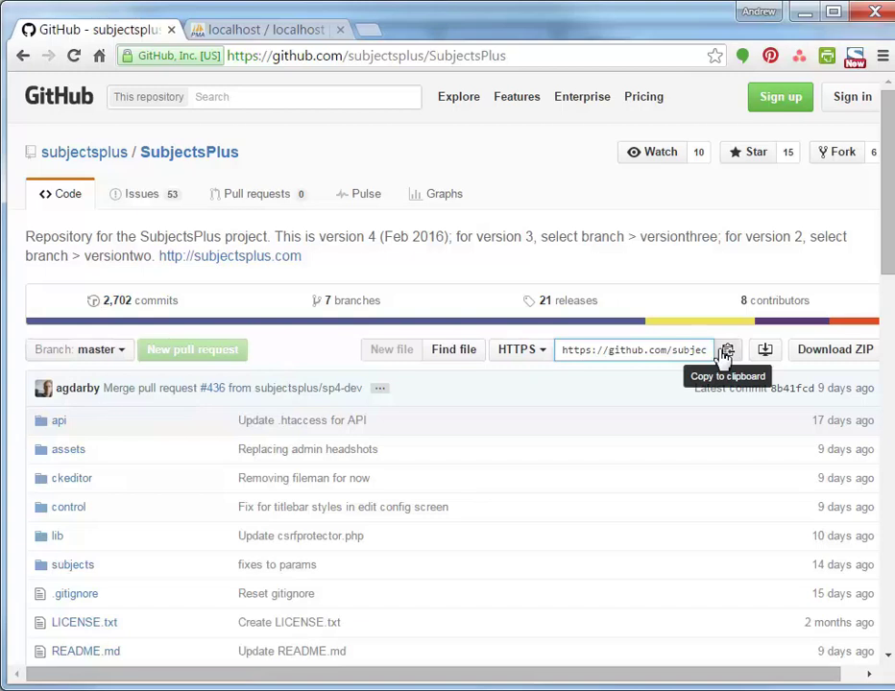
pyautogui.click(823, 358)
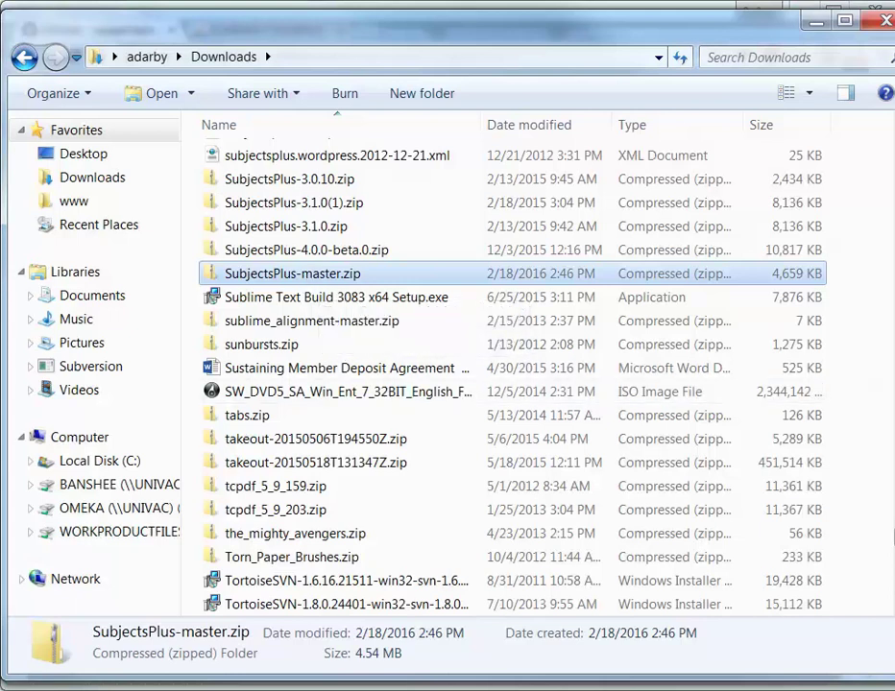
# Rename the inner extracted SubjectsPlus-master folder to sp4
pyautogui.click(96, 689)
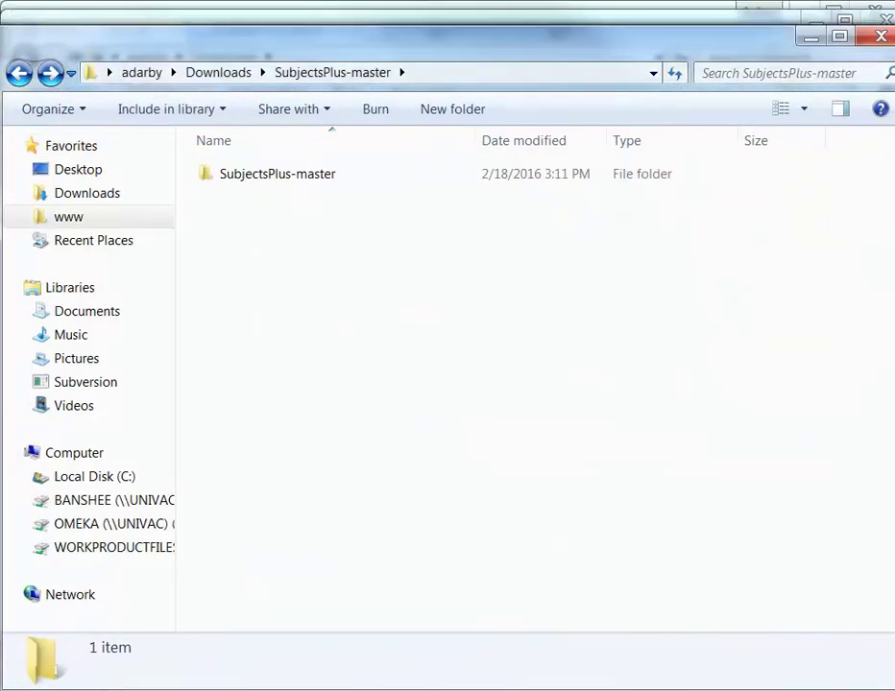
pyautogui.doubleClick(316, 177)
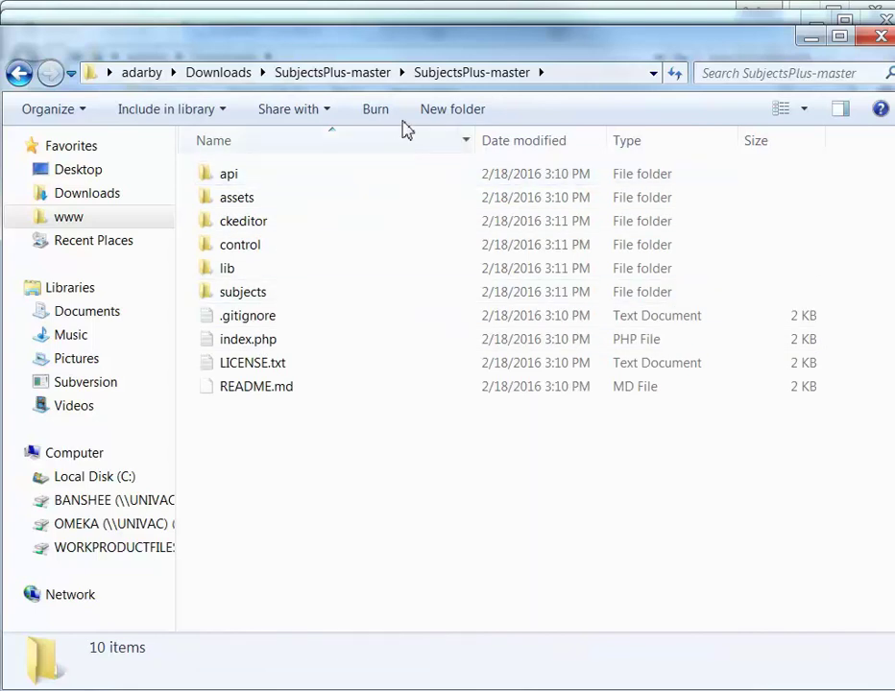
pyautogui.click(374, 77)
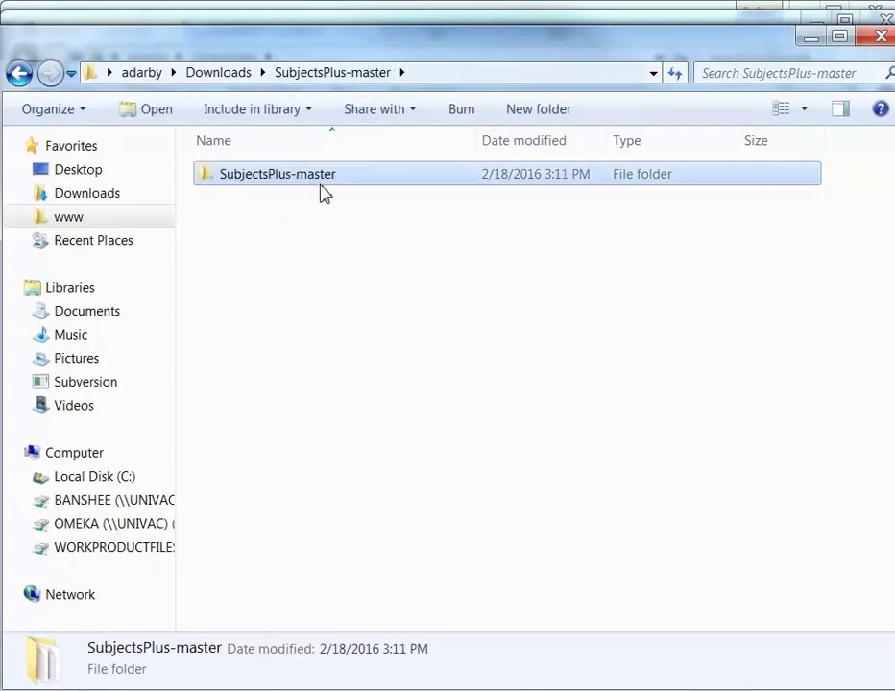
pyautogui.click(314, 179)
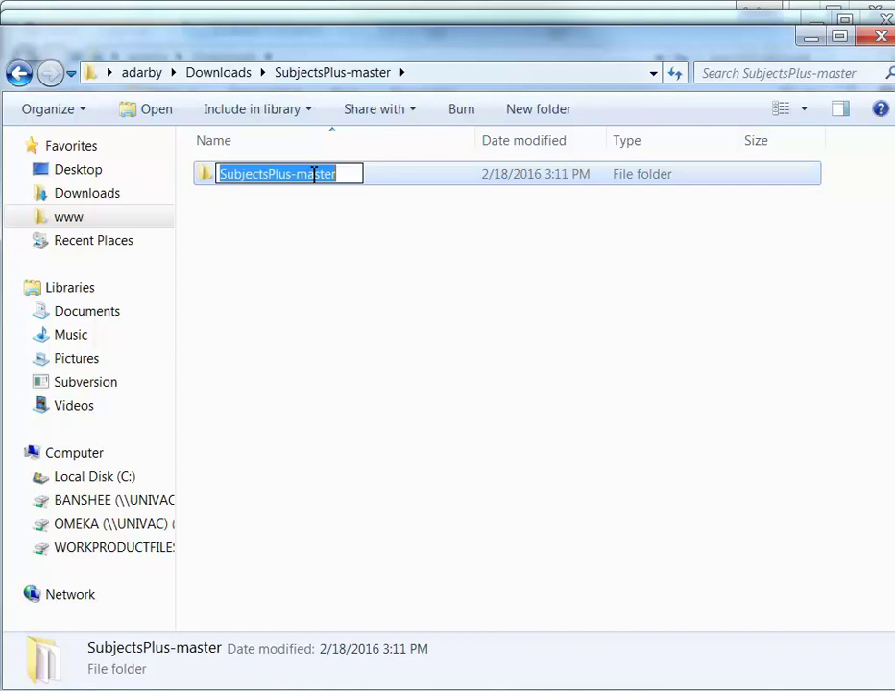
pyautogui.write('sp4')
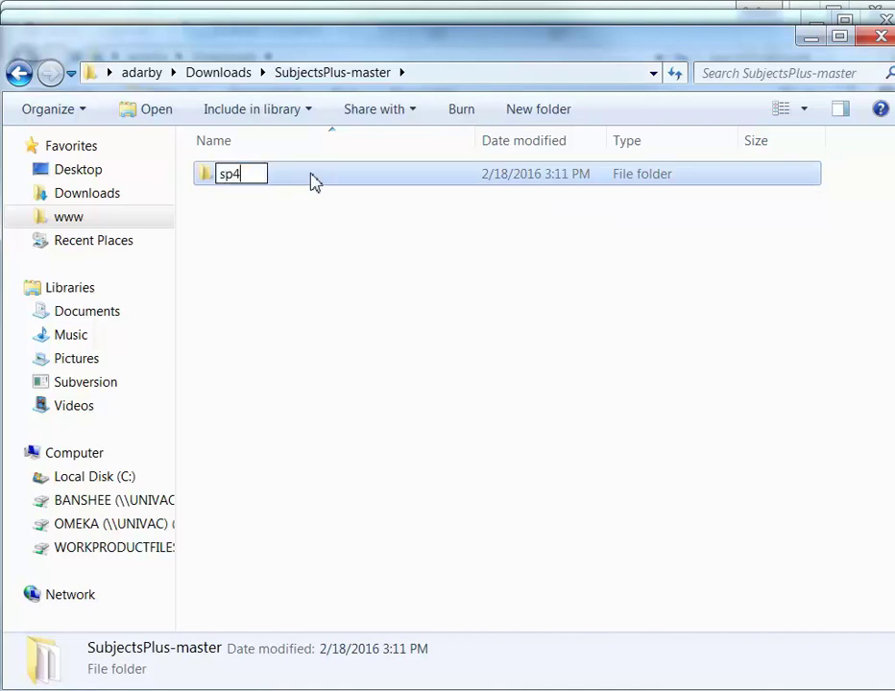
pyautogui.press('Return')
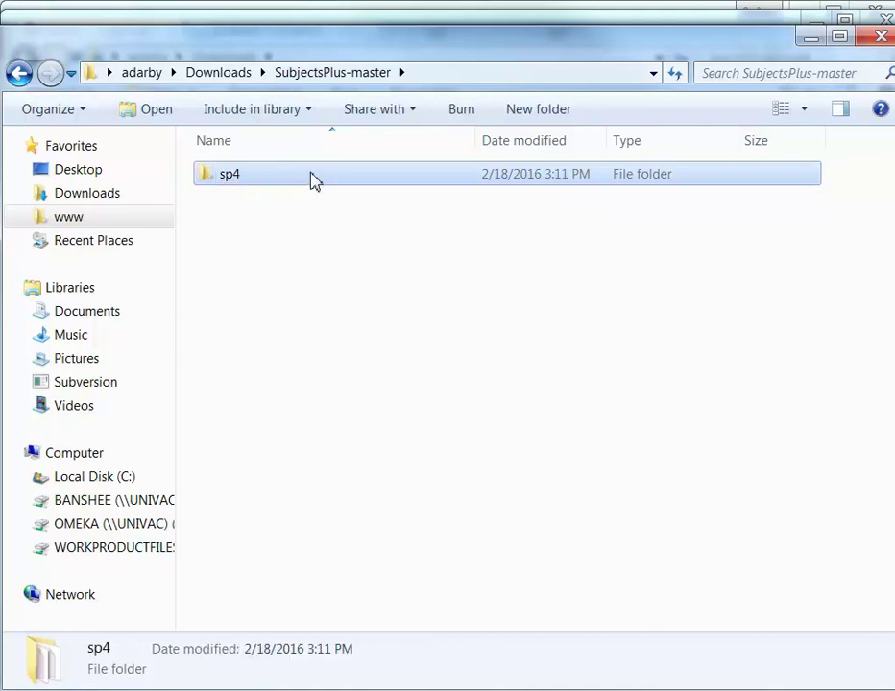
pyautogui.click(309, 275)
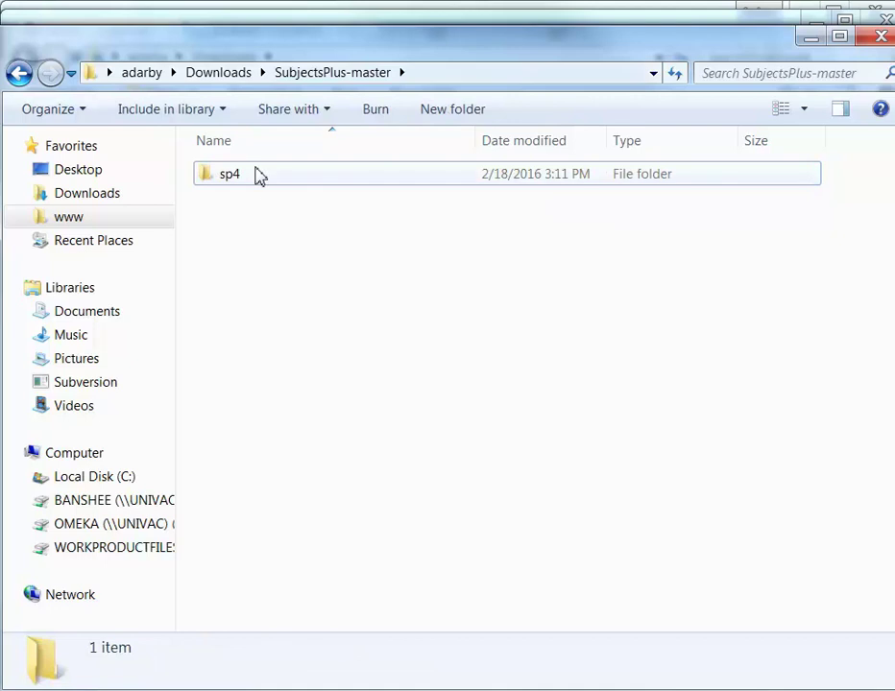
# Move the sp4 folder into wamp's www folder and open it there
pyautogui.moveTo(270, 182); pyautogui.dragTo(83, 222)
pyautogui.click(237, 211)
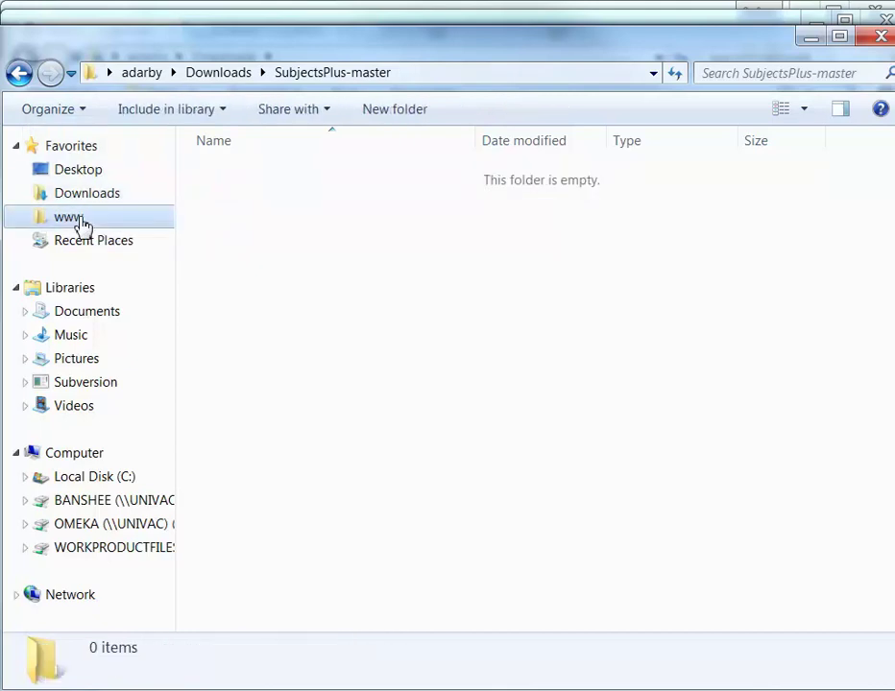
pyautogui.click(83, 223)
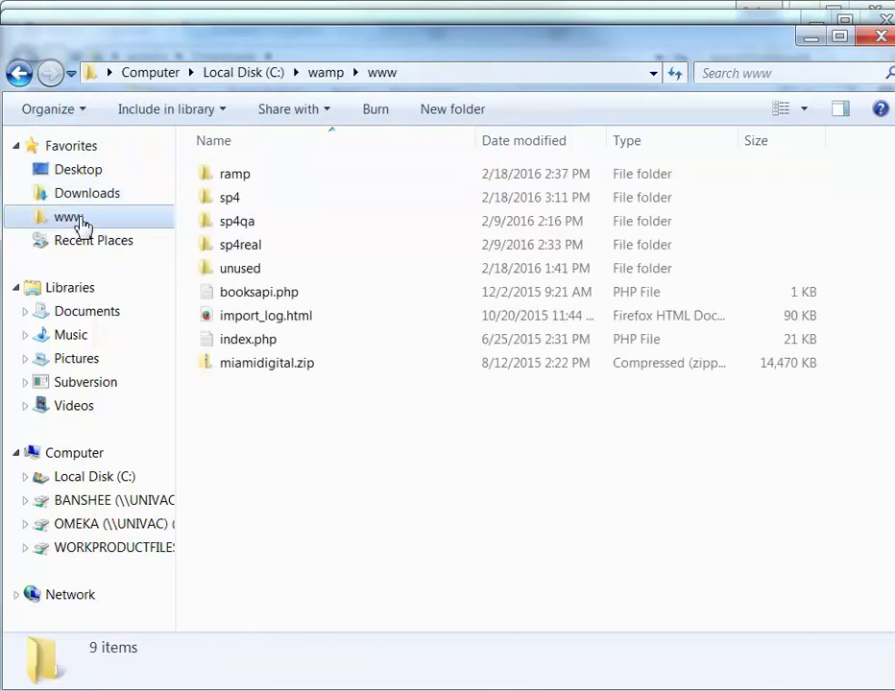
pyautogui.doubleClick(240, 198)
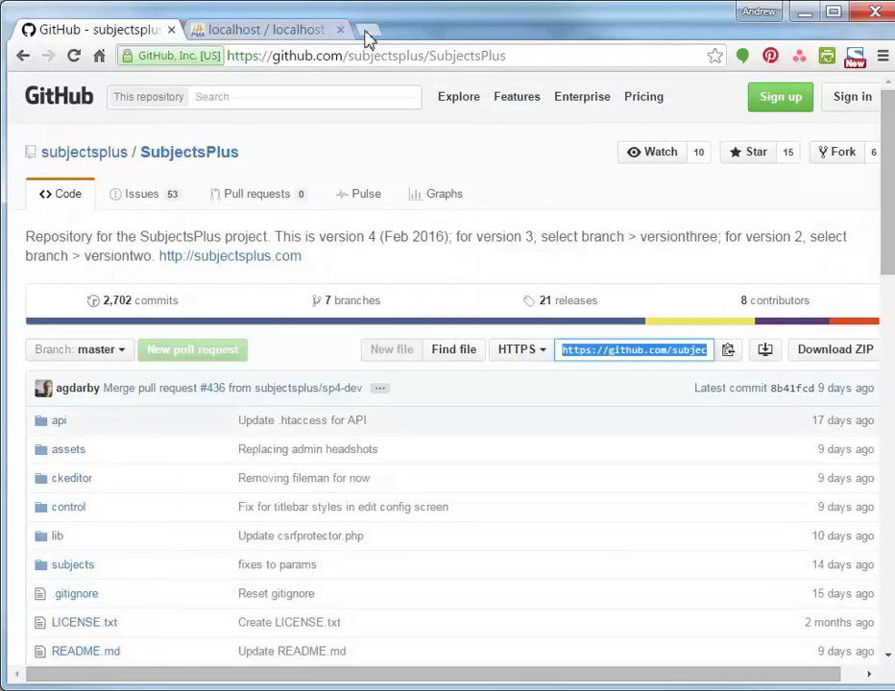
# Load localhost/sp4/control in a new tab and start creating the missing configuration file
pyautogui.click(366, 31)
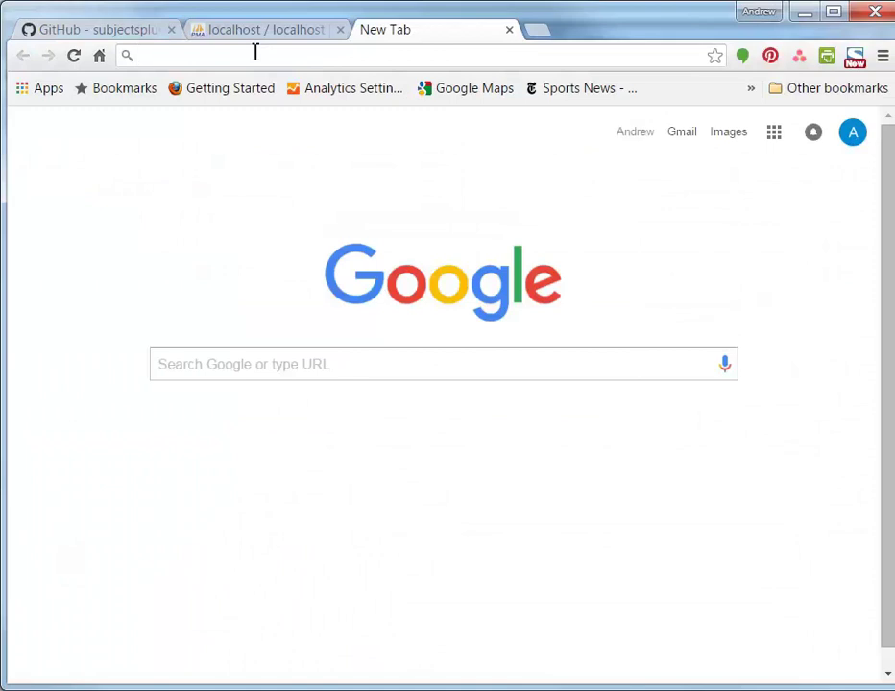
pyautogui.write('local')
pyautogui.press('Right')
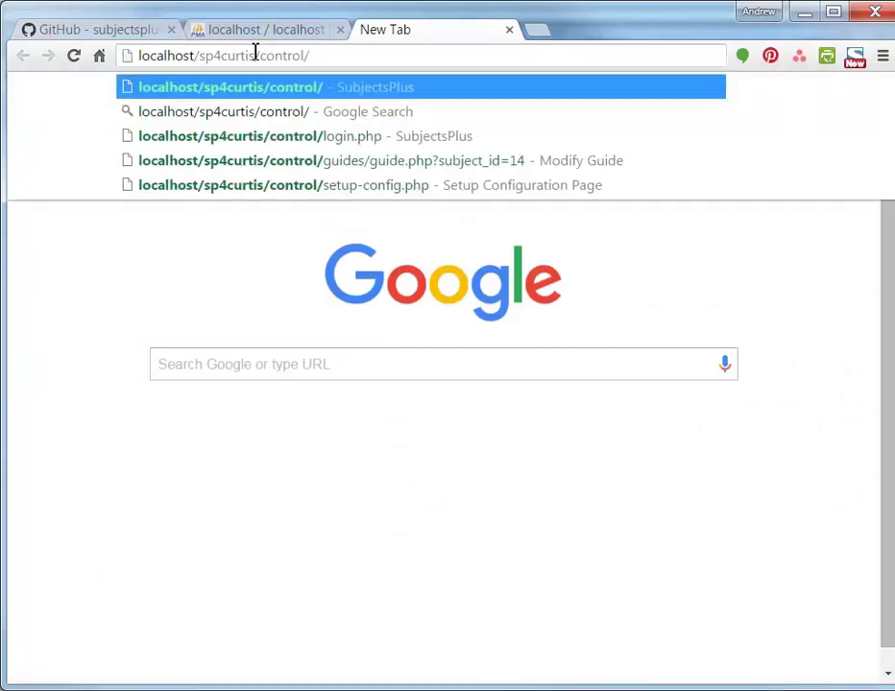
pyautogui.press('BackSpace')
pyautogui.press('BackSpace')
pyautogui.press('BackSpace')
pyautogui.press('BackSpace')
pyautogui.press('BackSpace')
pyautogui.press('BackSpace')
pyautogui.press('BackSpace')
pyautogui.press('BackSpace')
pyautogui.press('BackSpace')
pyautogui.press('BackSpace')
pyautogui.press('BackSpace')
pyautogui.press('BackSpace')
pyautogui.press('BackSpace')
pyautogui.press('BackSpace')
pyautogui.press('BackSpace')
pyautogui.press('BackSpace')
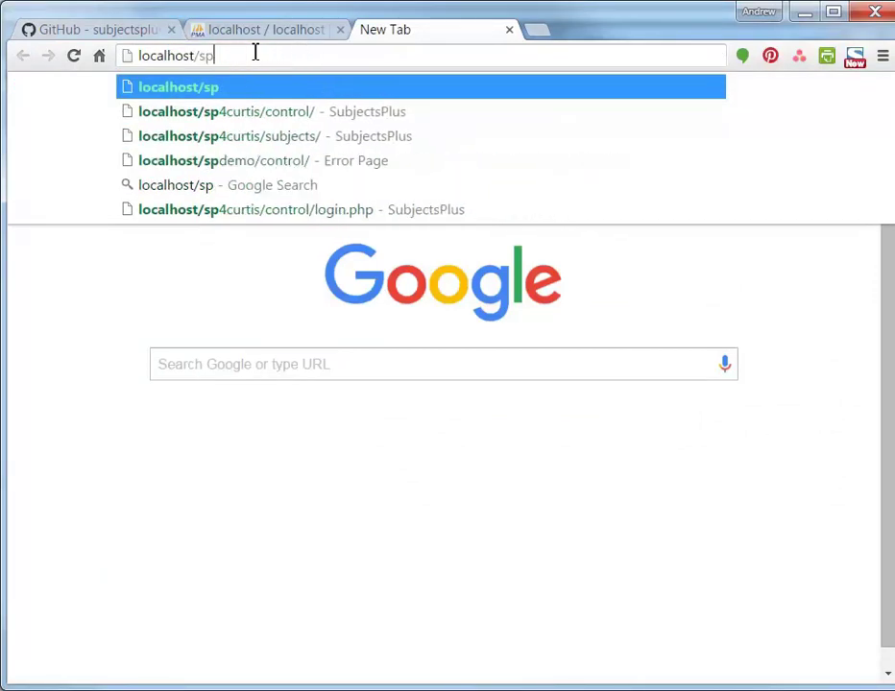
pyautogui.write('4/ctonr')
pyautogui.press('BackSpace')
pyautogui.press('BackSpace')
pyautogui.press('BackSpace')
pyautogui.press('BackSpace')
pyautogui.write('ontrol')
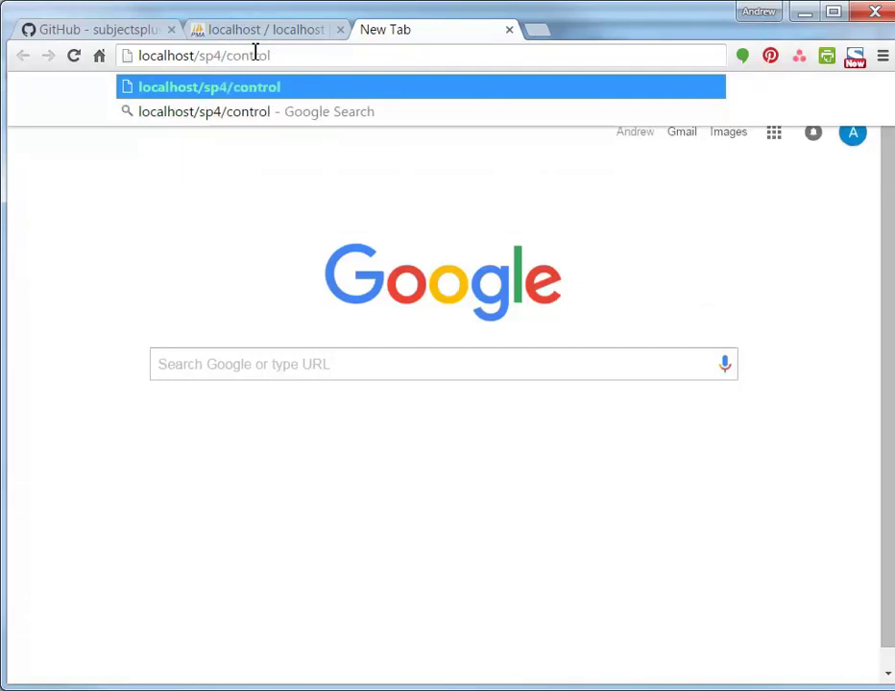
pyautogui.press('Return')
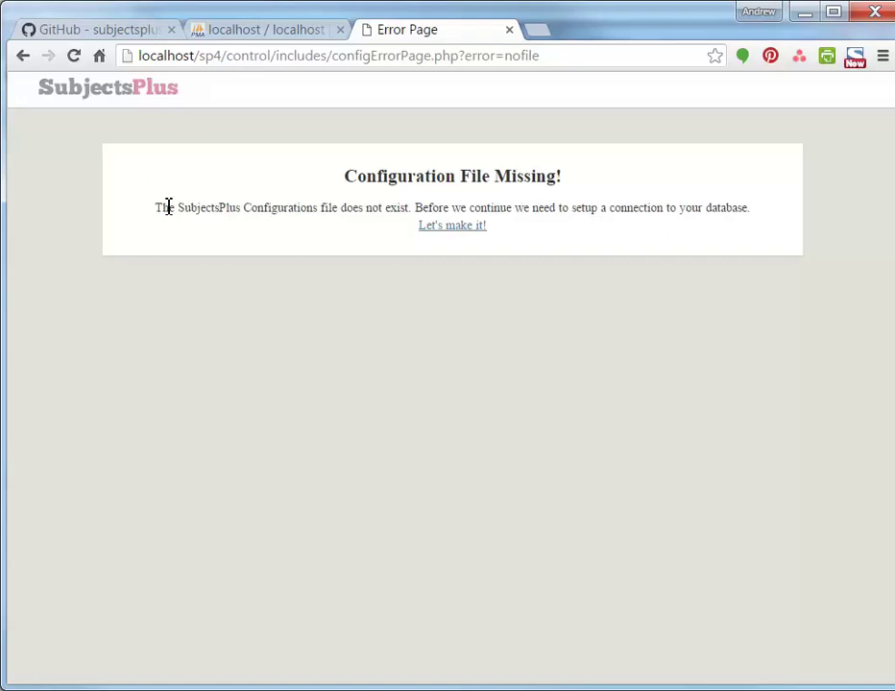
pyautogui.click(473, 231)
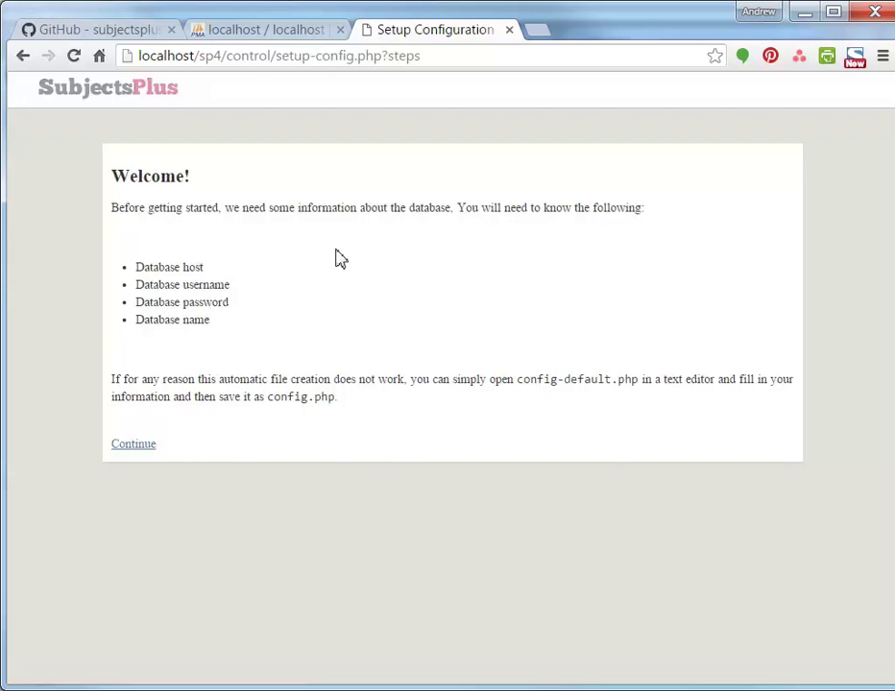
pyautogui.click(294, 34)
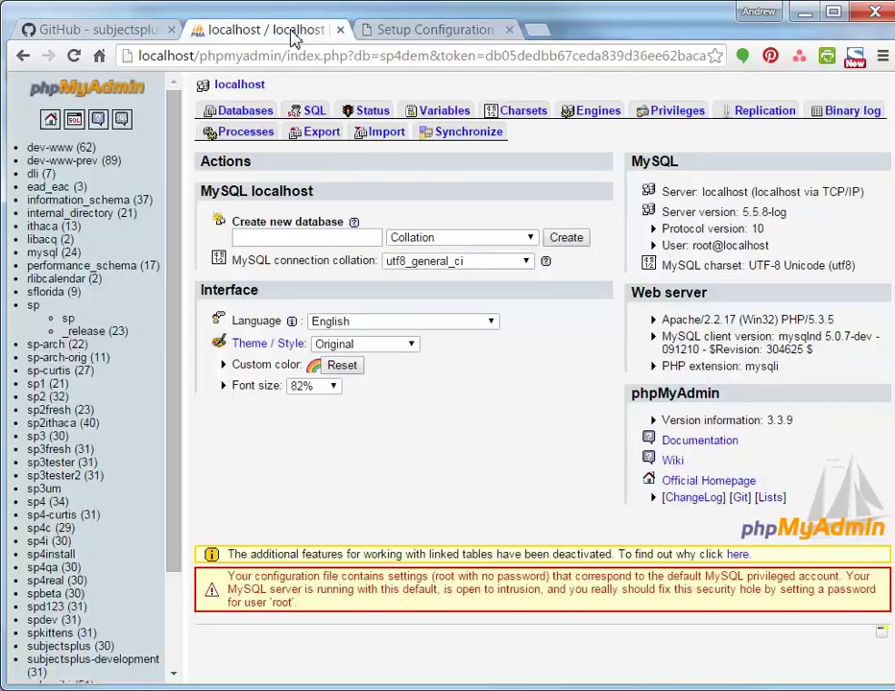
# Create an empty database named sp4demo from phpMyAdmin's Create new database field
pyautogui.click(265, 235)
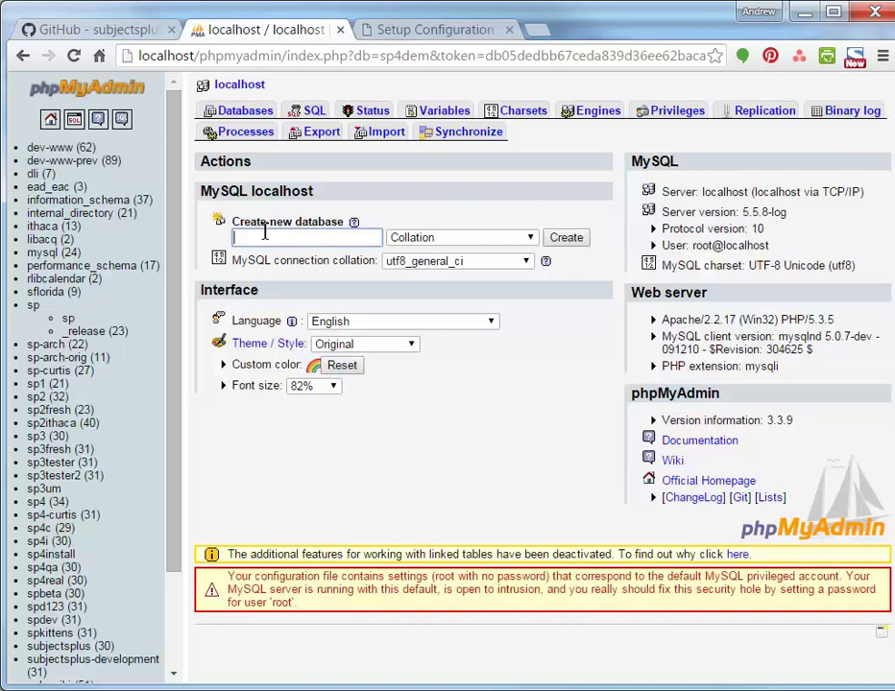
pyautogui.write('sp4')
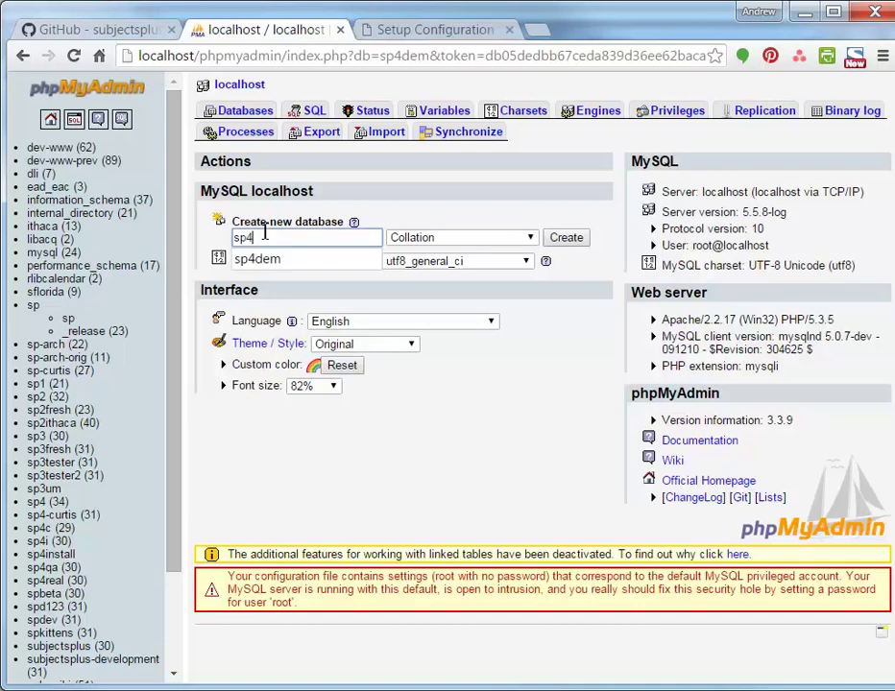
pyautogui.write('demo')
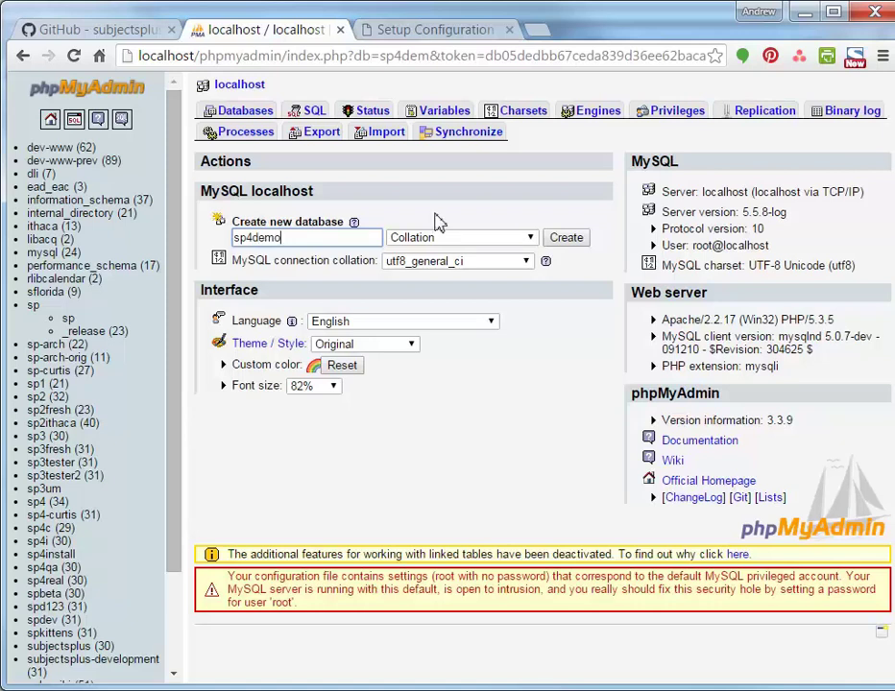
pyautogui.click(563, 239)
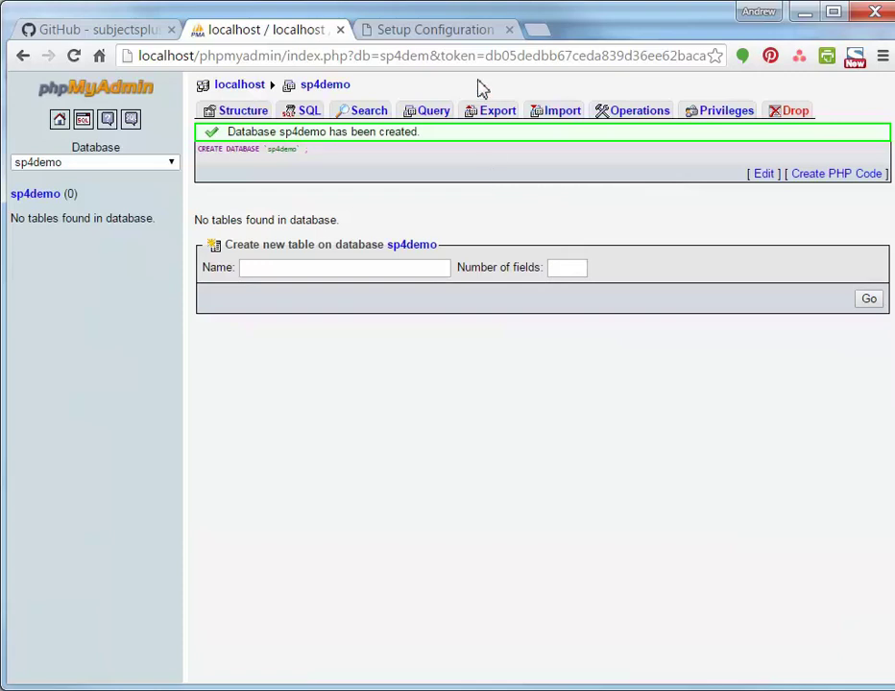
pyautogui.click(455, 37)
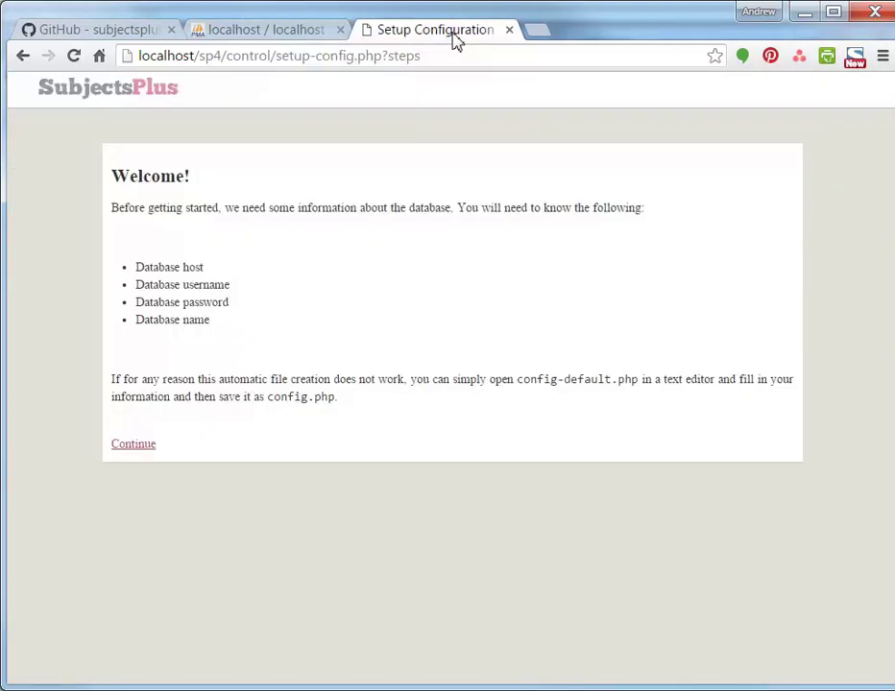
# Continue to the database form and enter root as the MySQL username
pyautogui.click(136, 450)
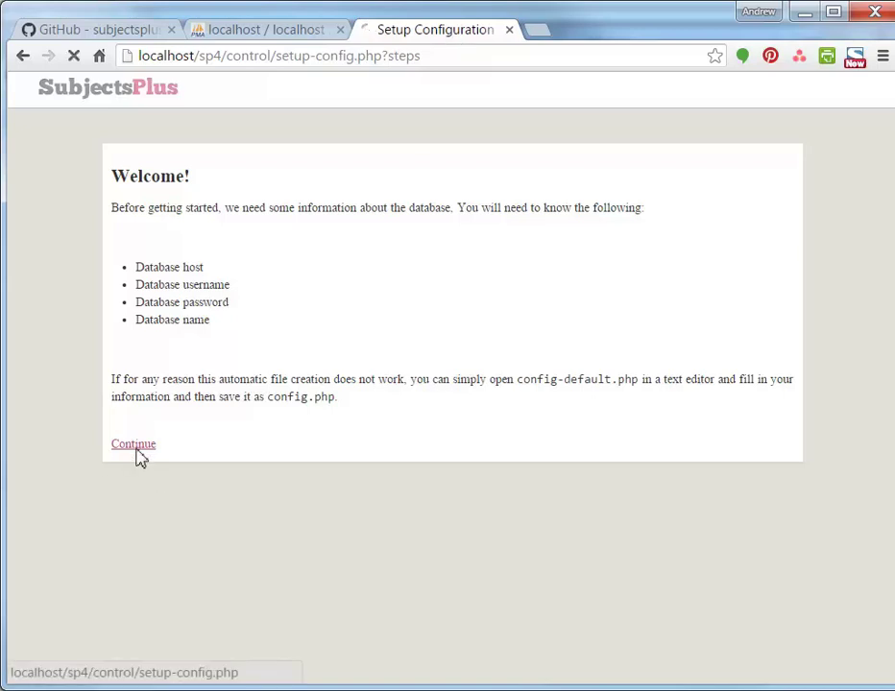
pyautogui.click(165, 366)
pyautogui.write('root')
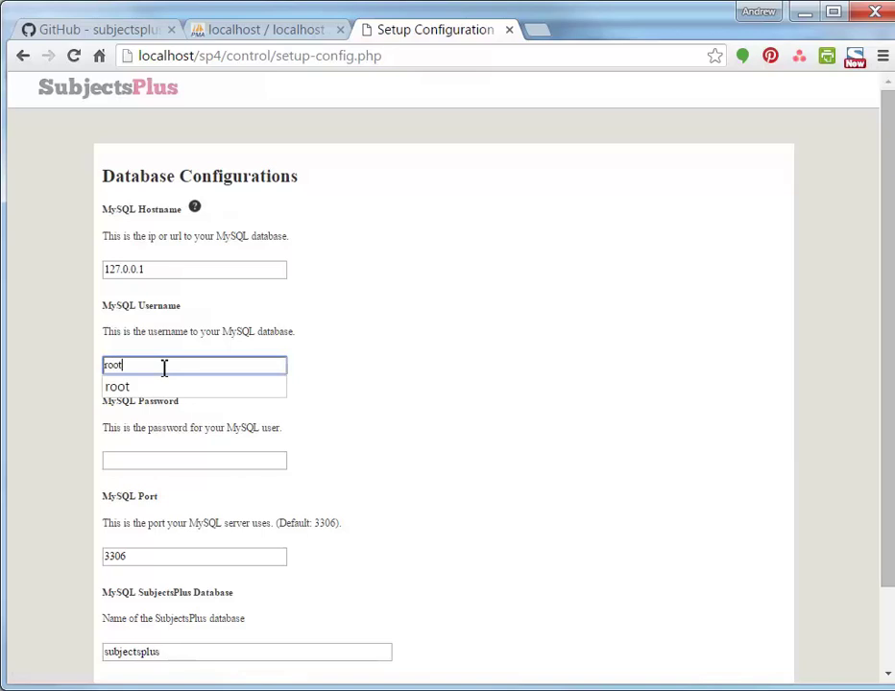
pyautogui.click(413, 377)
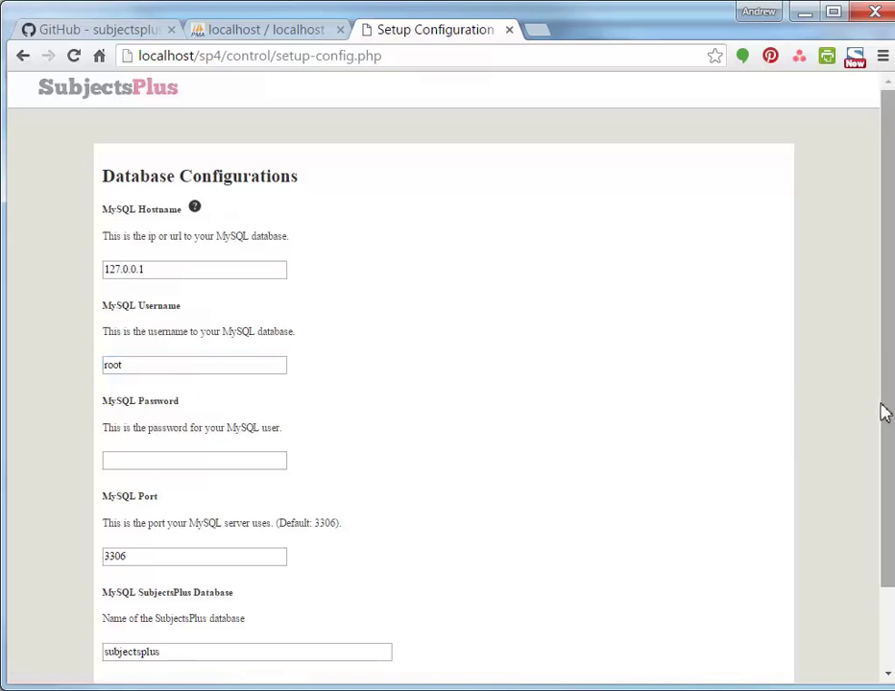
pyautogui.moveTo(884, 412); pyautogui.dragTo(865, 531)
pyautogui.doubleClick(236, 467)
# Set the database name to sp4demo, save the configuration, and run the install
pyautogui.click(236, 556)
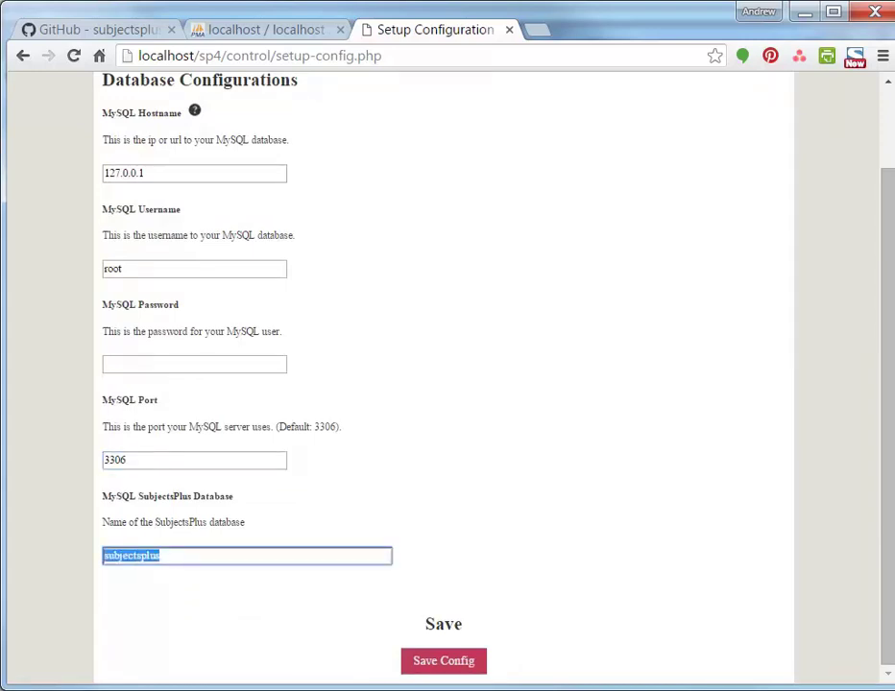
pyautogui.write('sp4d')
pyautogui.press('BackSpace')
pyautogui.press('BackSpace')
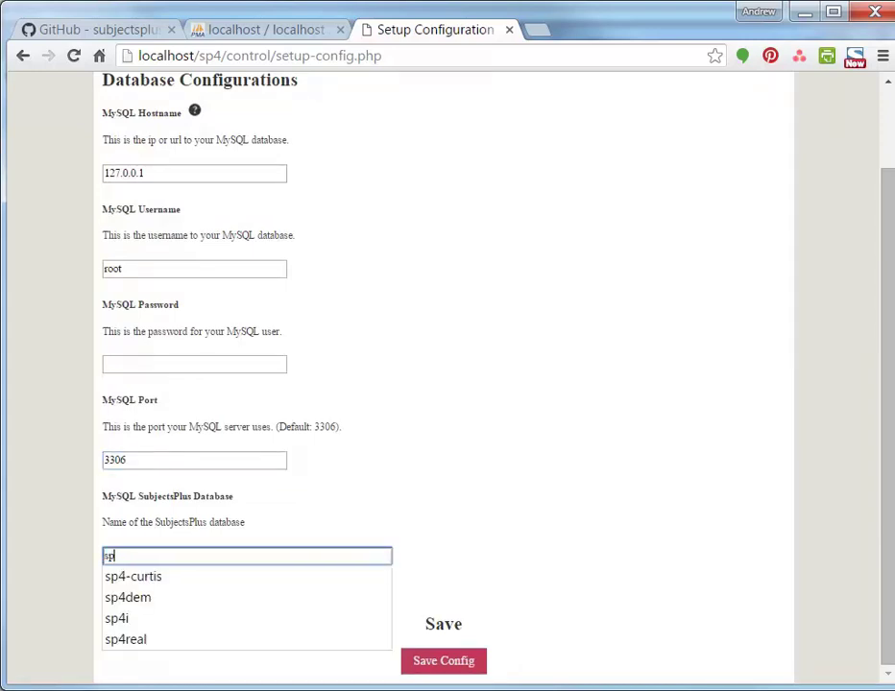
pyautogui.write('4demo')
pyautogui.click(379, 605)
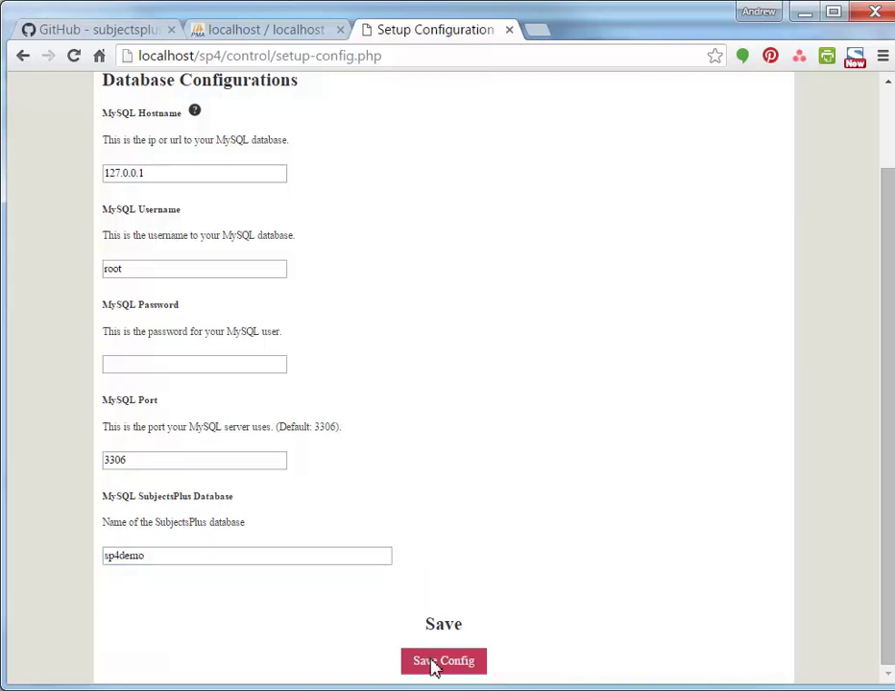
pyautogui.click(432, 664)
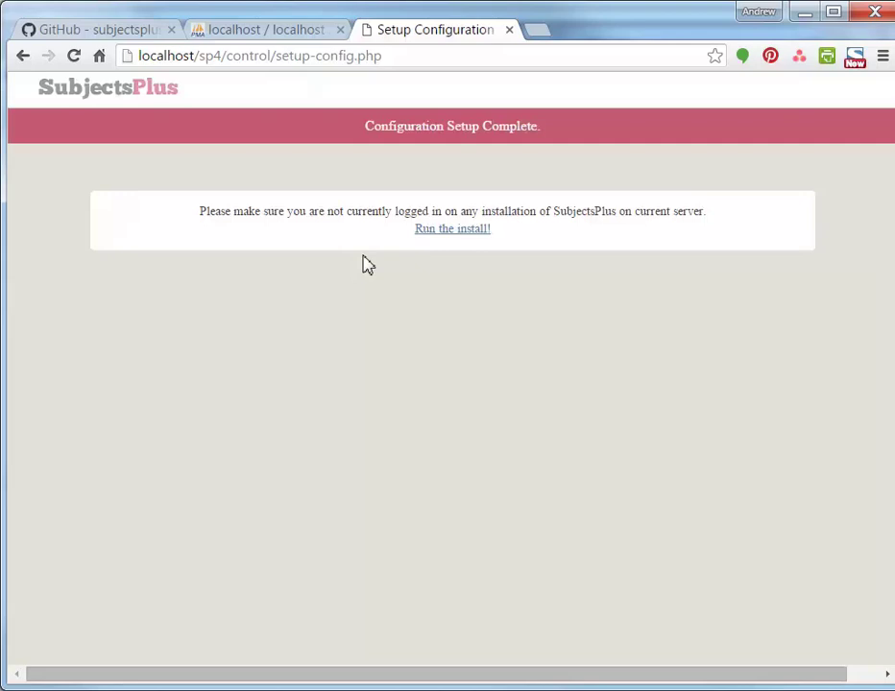
pyautogui.click(423, 232)
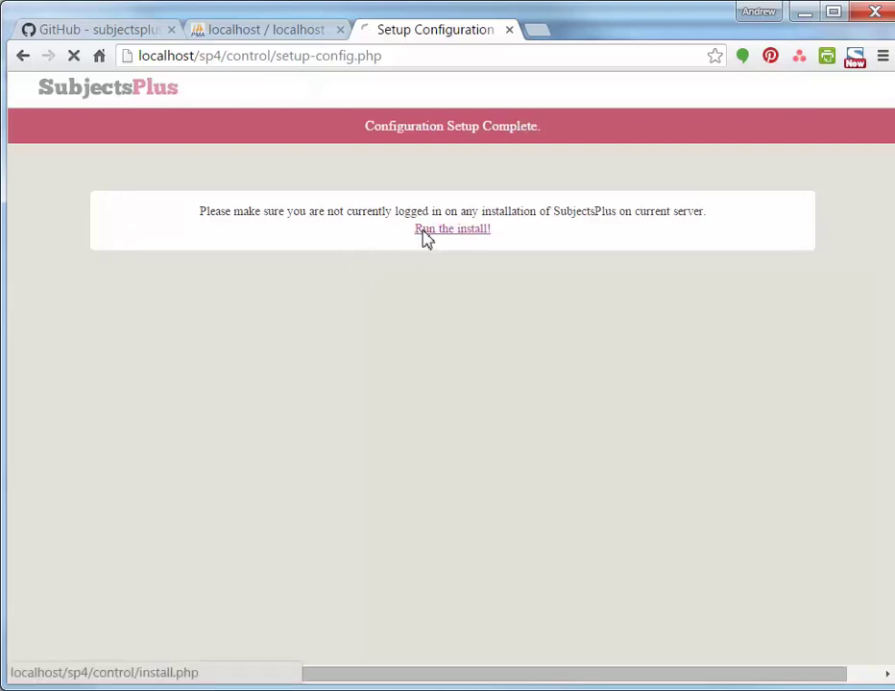
# Enter 'Super U' as the institution name
pyautogui.click(158, 450)
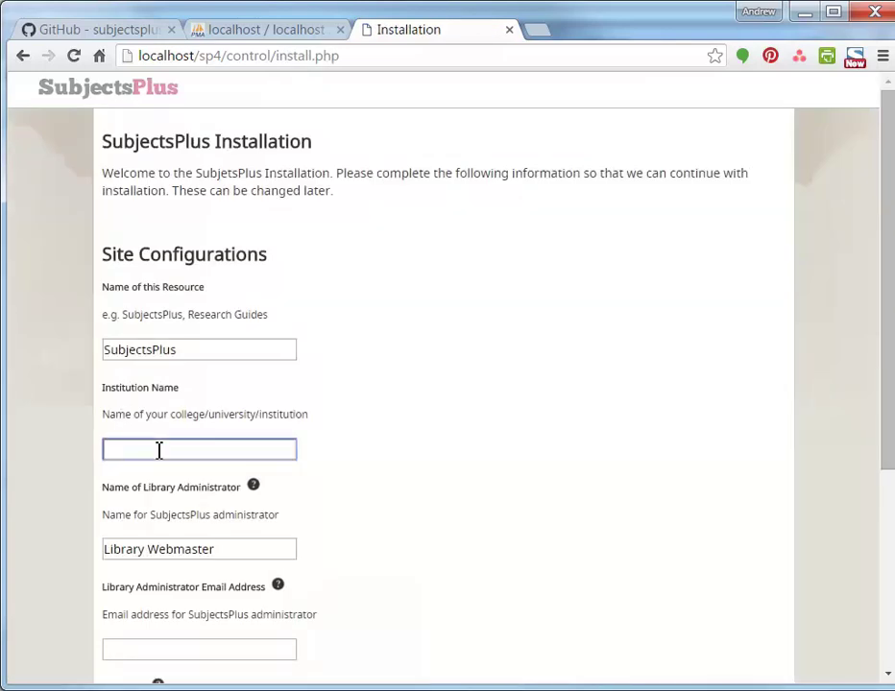
pyautogui.write('Super U')
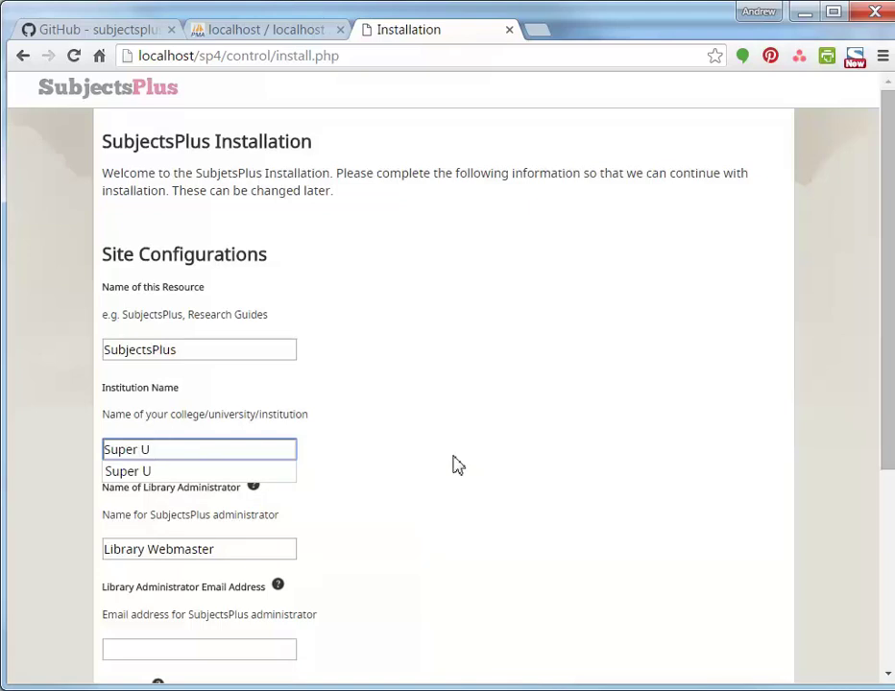
pyautogui.click(745, 452)
pyautogui.moveTo(887, 425); pyautogui.dragTo(872, 615)
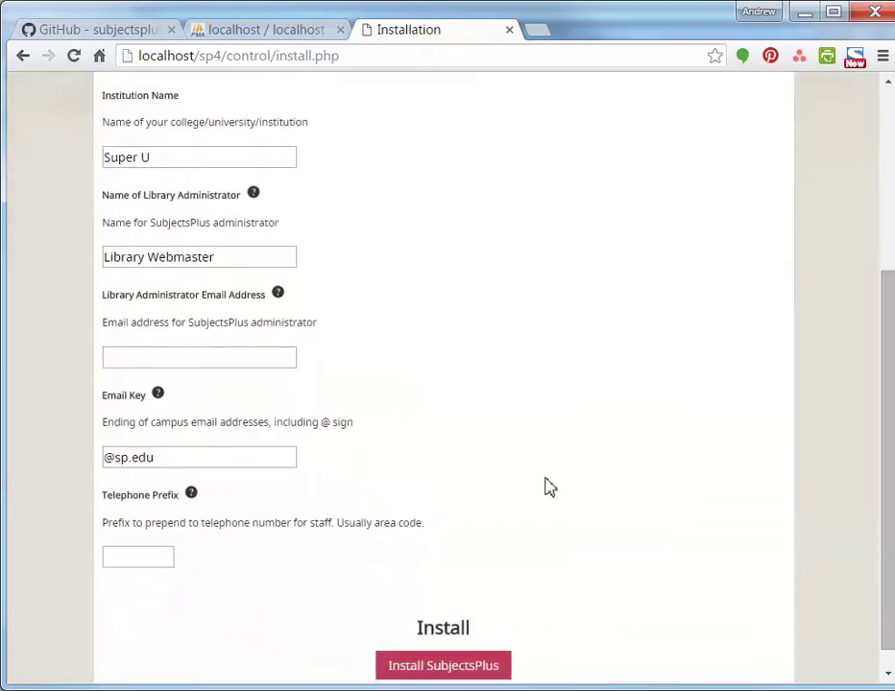
pyautogui.click(172, 361)
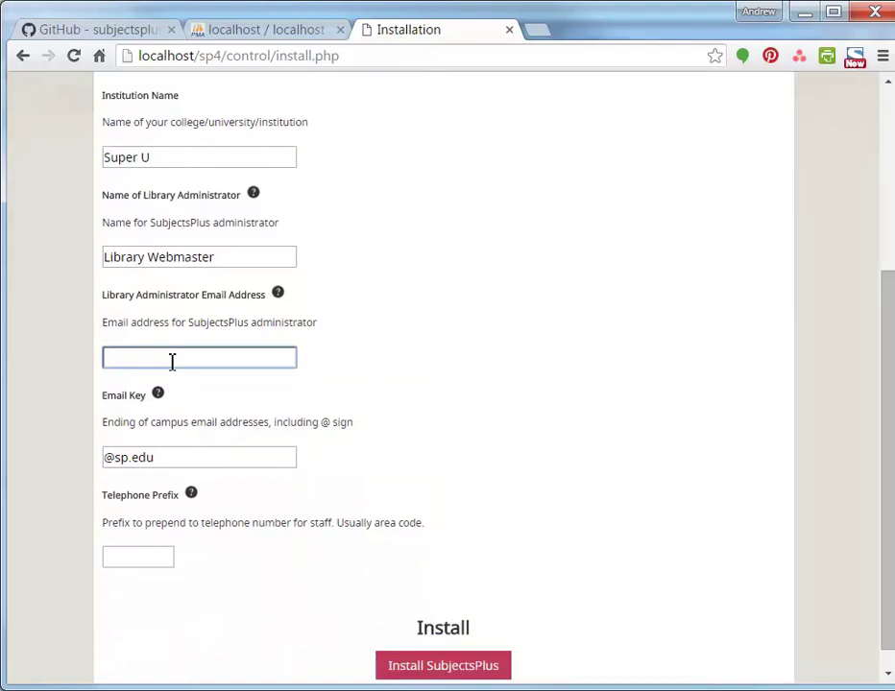
pyautogui.write('ag')
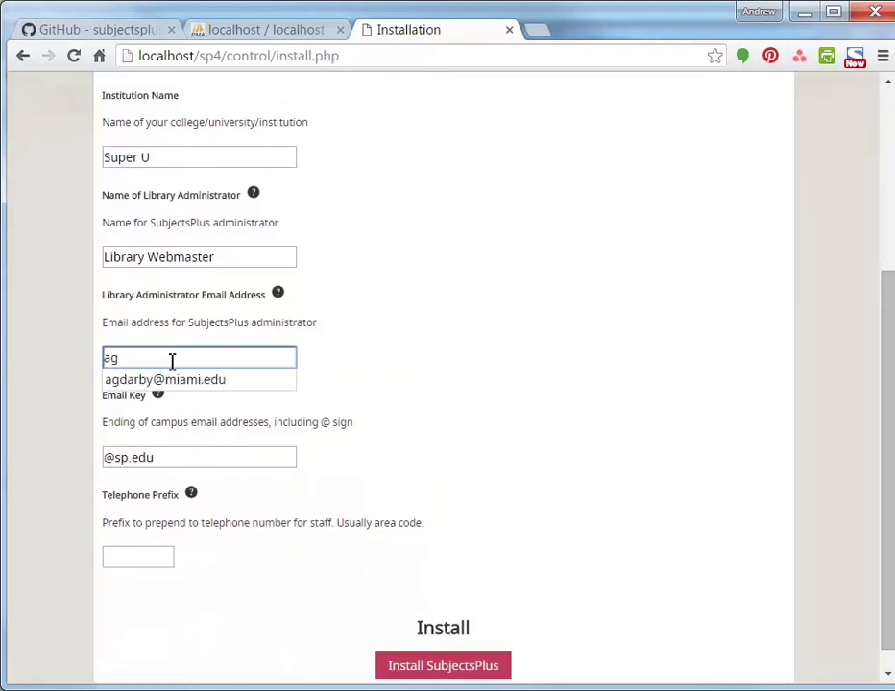
pyautogui.click(176, 381)
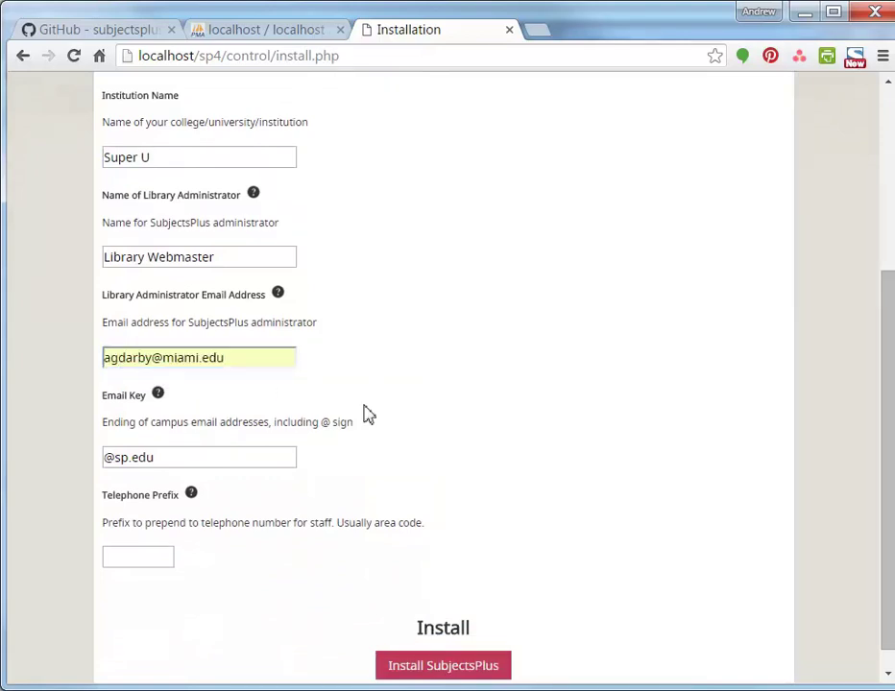
pyautogui.click(131, 458)
pyautogui.moveTo(132, 458); pyautogui.dragTo(117, 457)
pyautogui.write('miami')
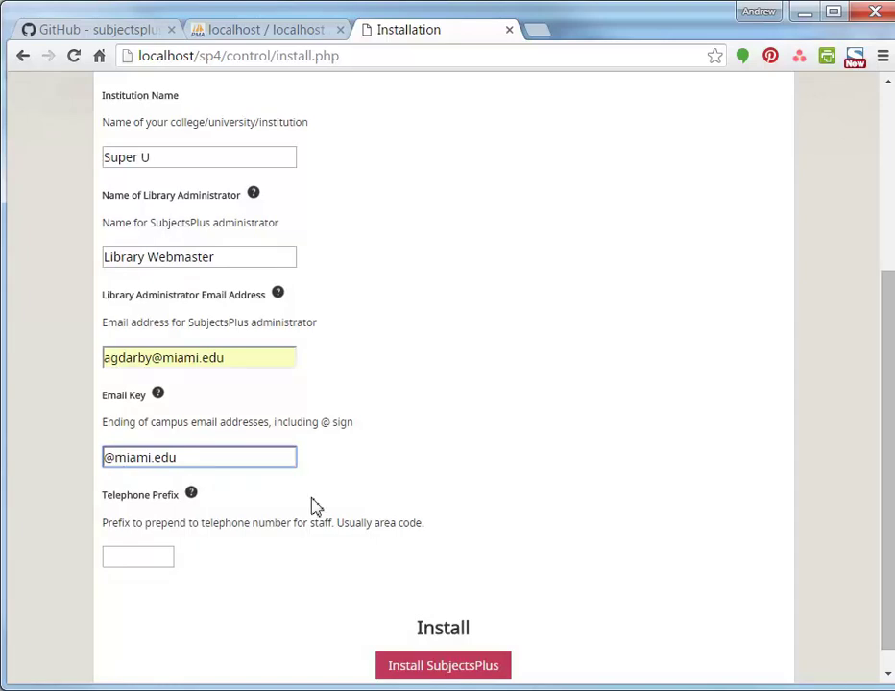
pyautogui.click(442, 521)
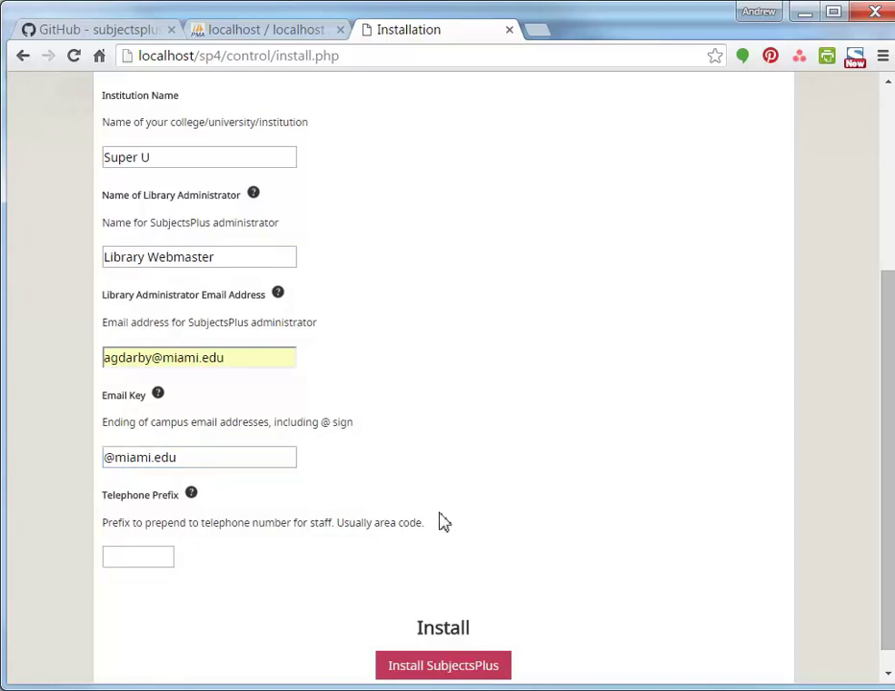
pyautogui.click(446, 668)
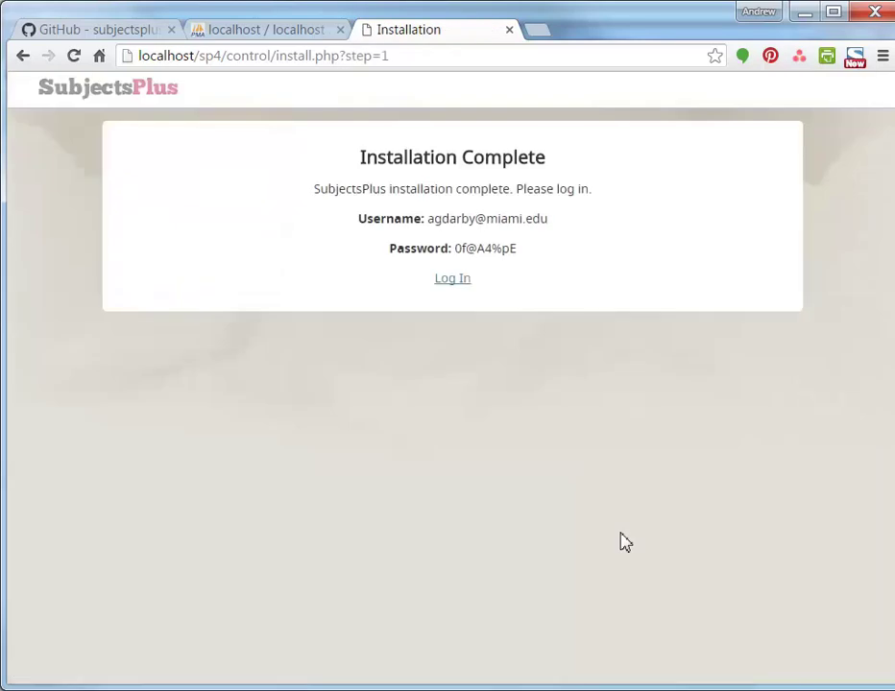
# Copy the generated administrator password from the installation page
pyautogui.moveTo(564, 220); pyautogui.dragTo(429, 222)
pyautogui.moveTo(615, 248); pyautogui.dragTo(459, 250)
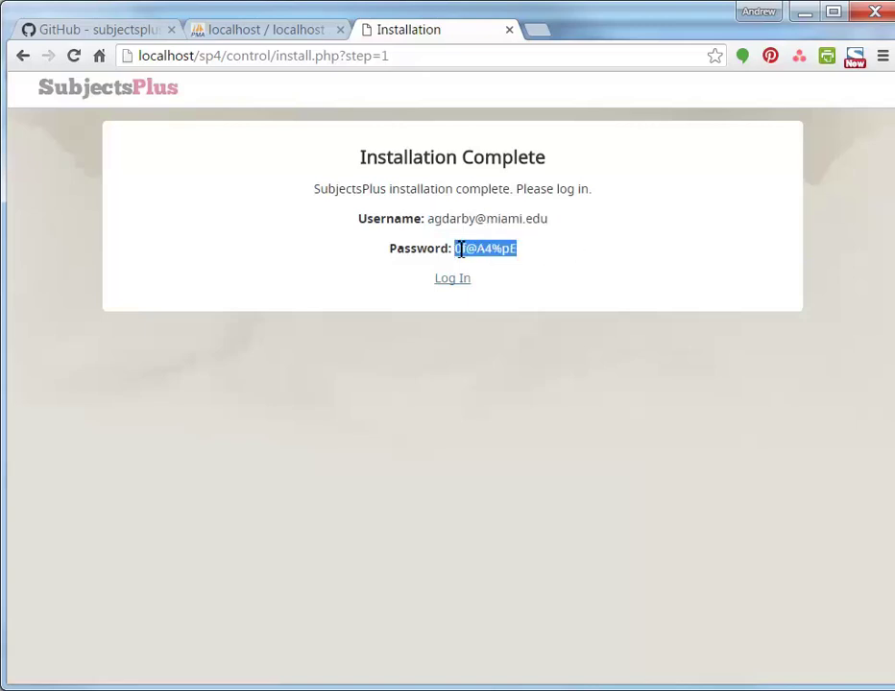
pyautogui.rightClick(460, 249)
pyautogui.click(477, 263)
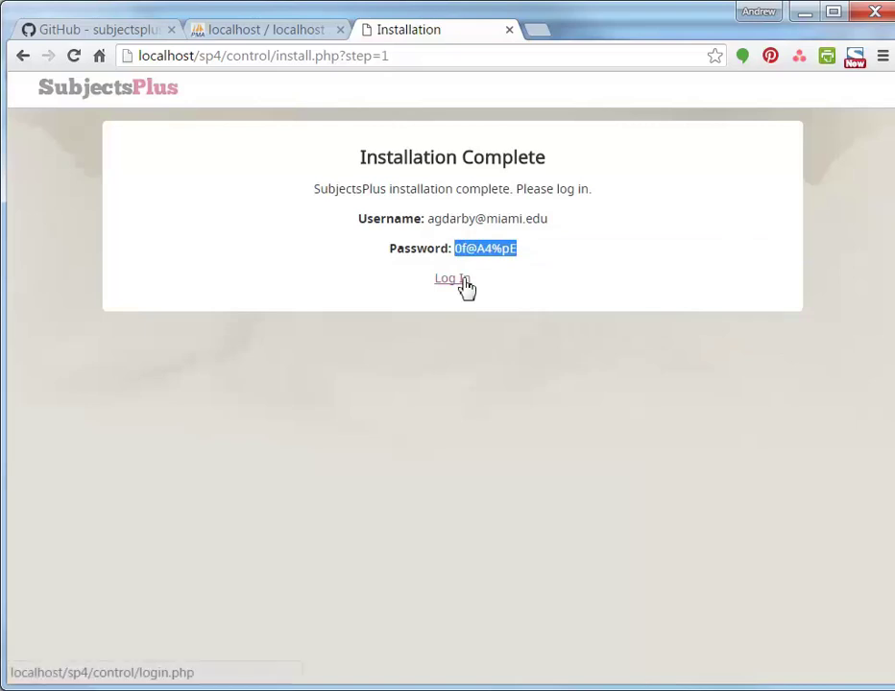
# Log in with the administrator's e-mail and the pasted generated password
pyautogui.click(465, 280)
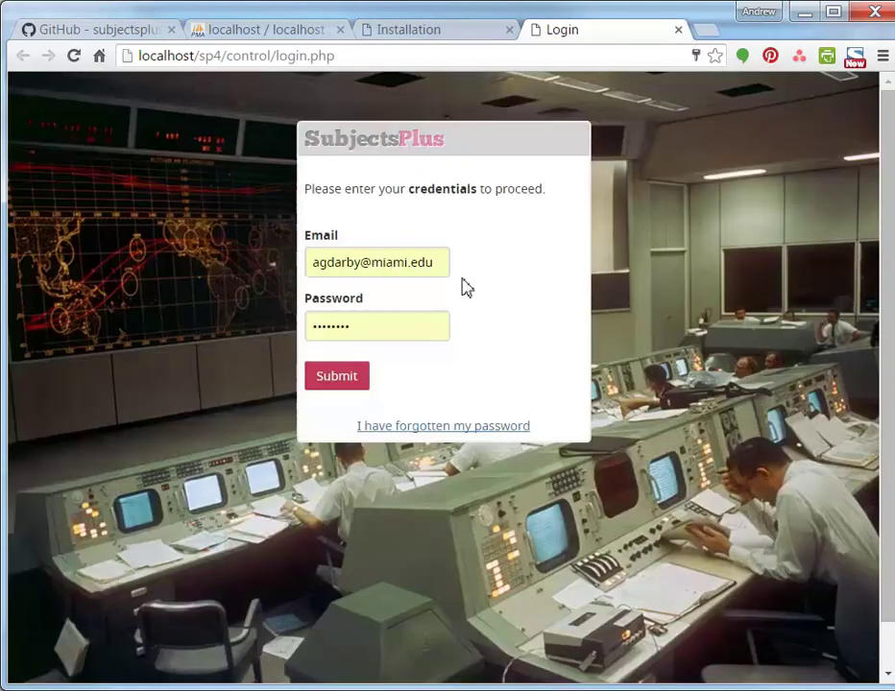
pyautogui.click(440, 269)
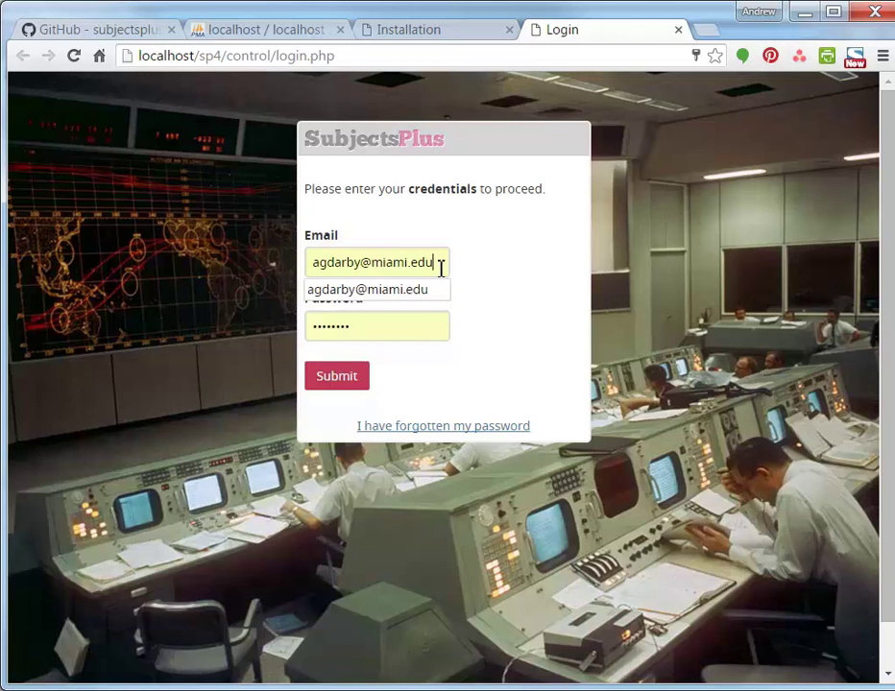
pyautogui.click(483, 314)
pyautogui.moveTo(415, 331); pyautogui.dragTo(202, 343)
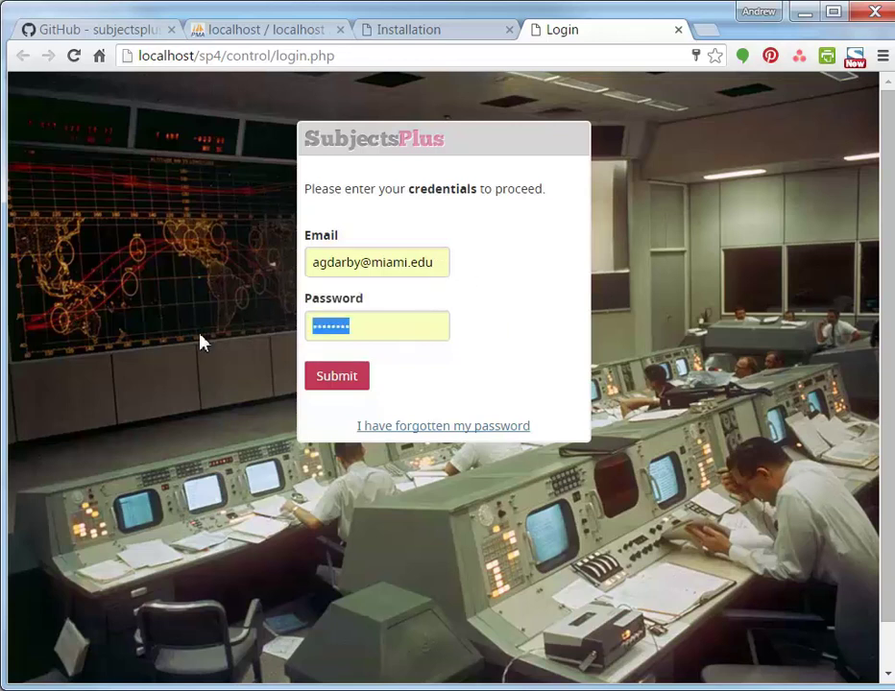
pyautogui.write('••••••••')
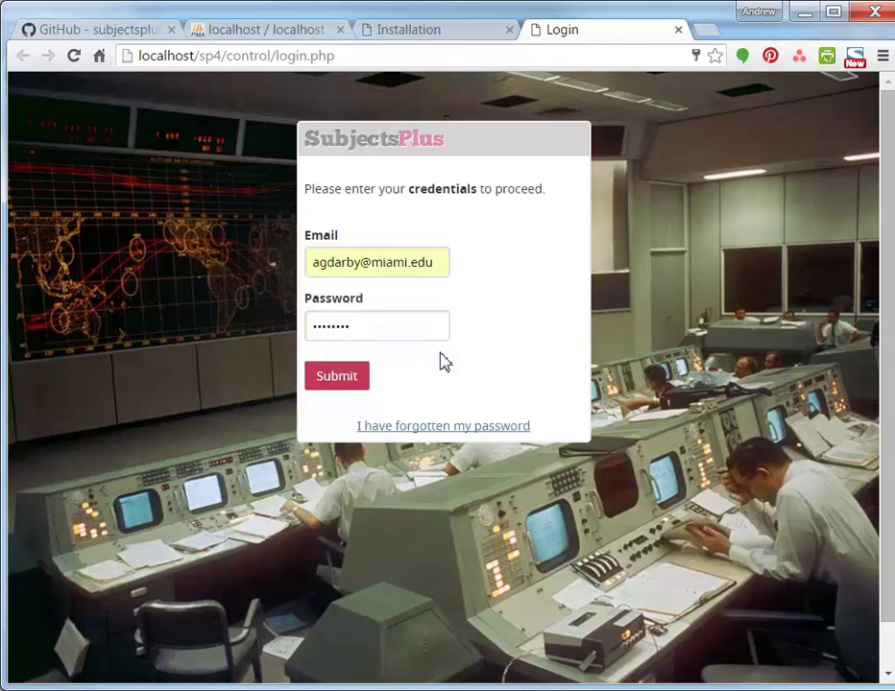
pyautogui.click(332, 383)
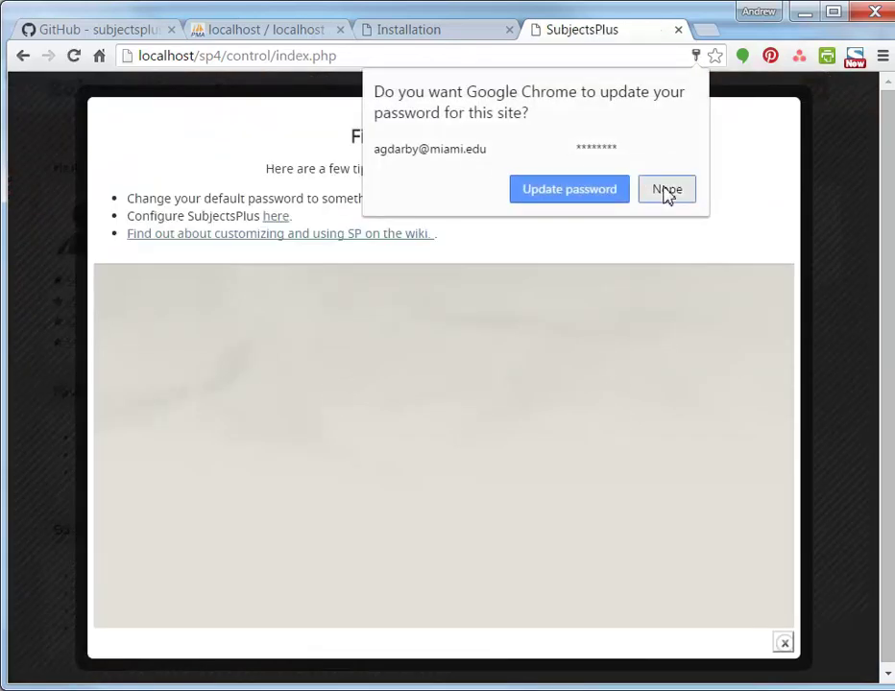
# Decline Chrome's password update, close the first-time tips, and open Admin > Config Site
pyautogui.click(667, 193)
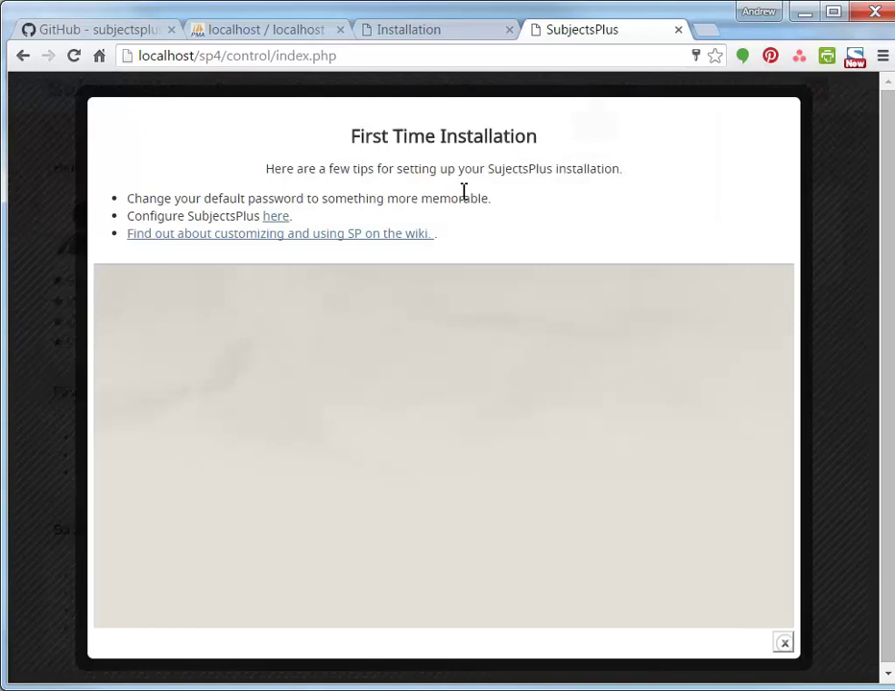
pyautogui.click(826, 367)
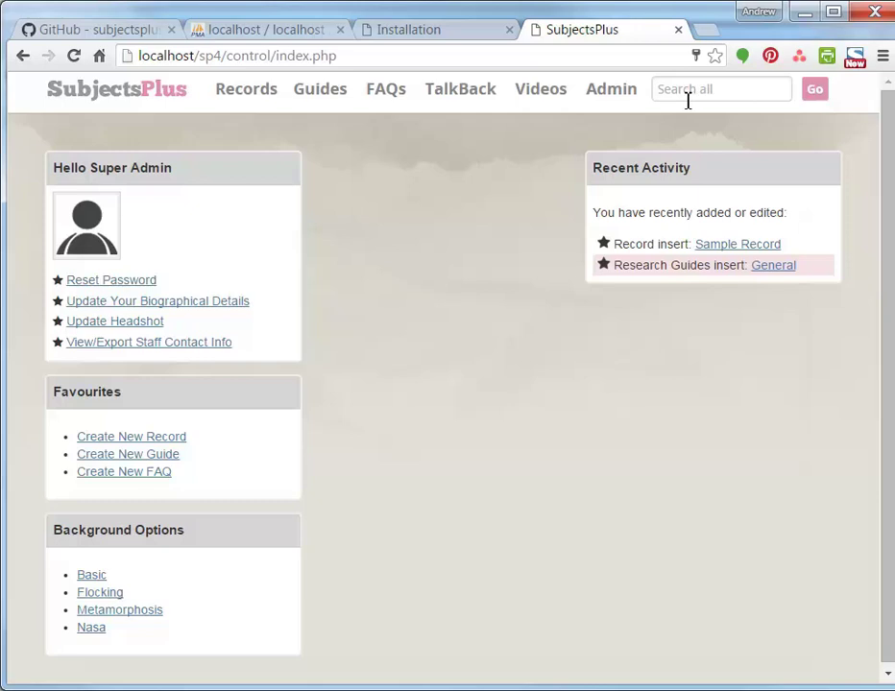
pyautogui.moveTo(594, 98)
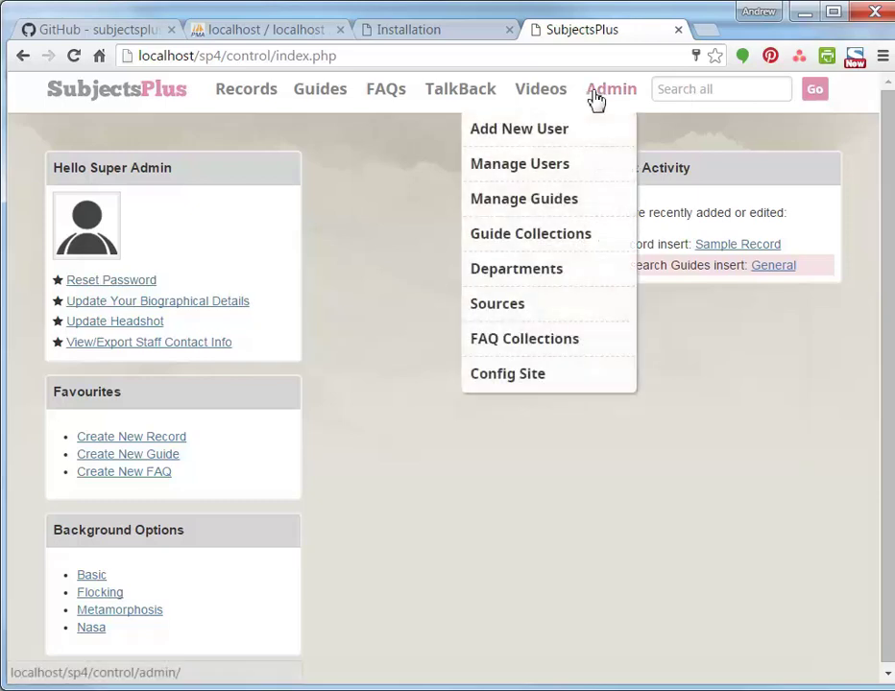
pyautogui.click(533, 385)
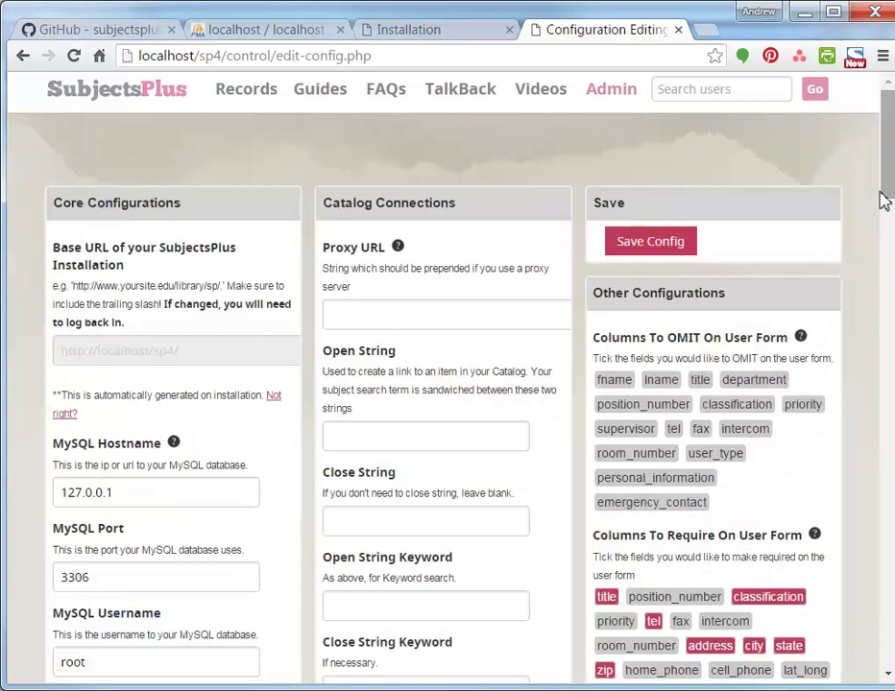
pyautogui.moveTo(887, 196); pyautogui.dragTo(891, 168)
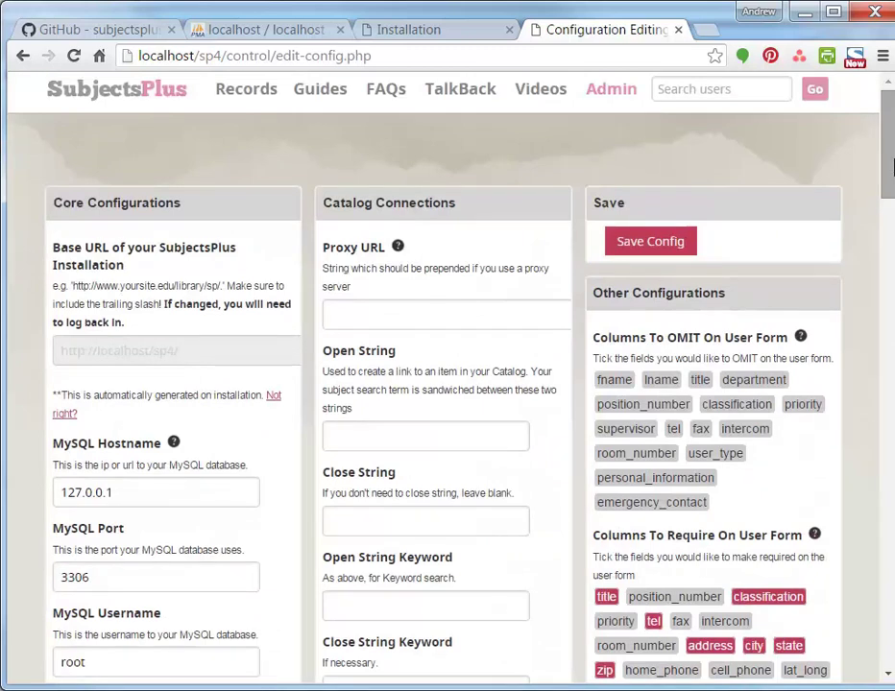